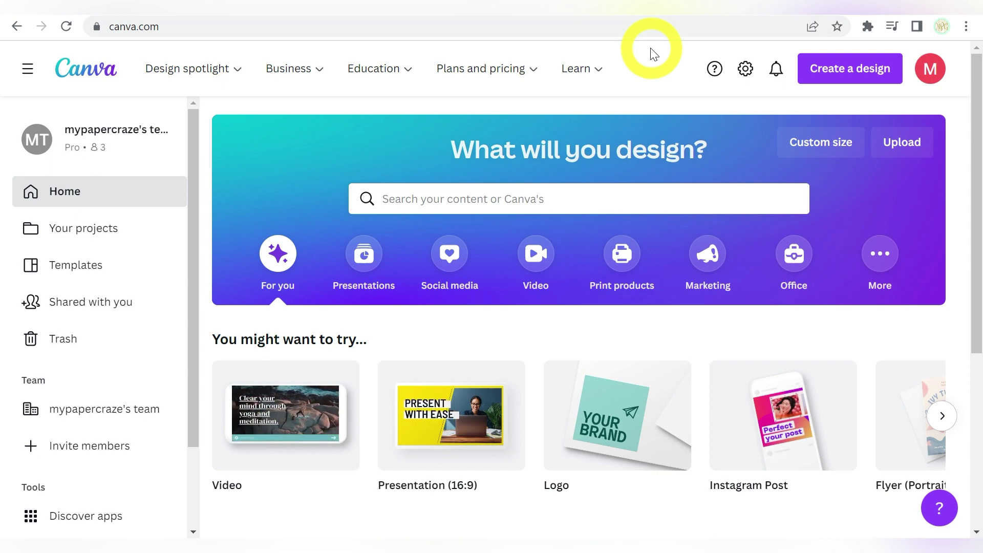
Download the Thank You Card for Canva | Pink & Black template and open its zip file
click(306, 14)
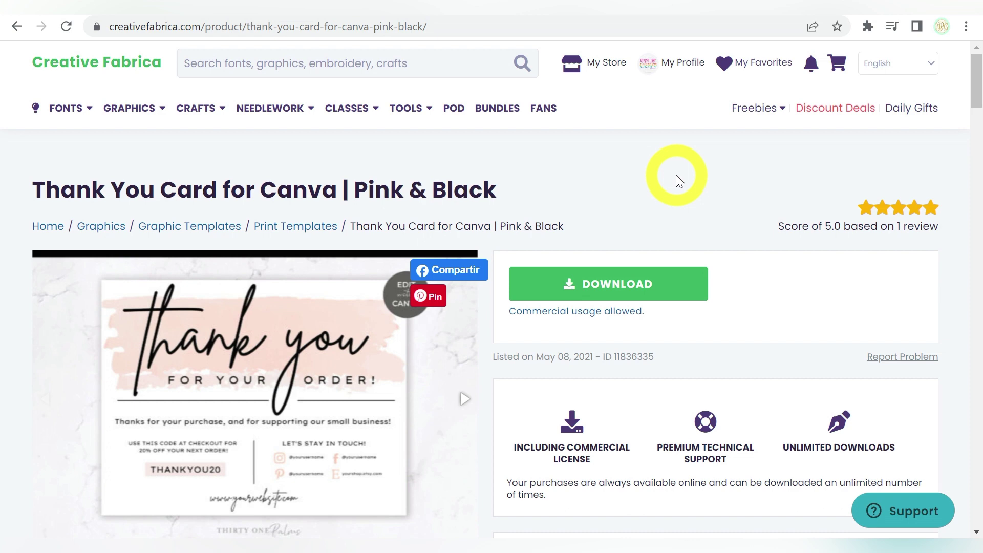
scroll(670, 177, down, 1)
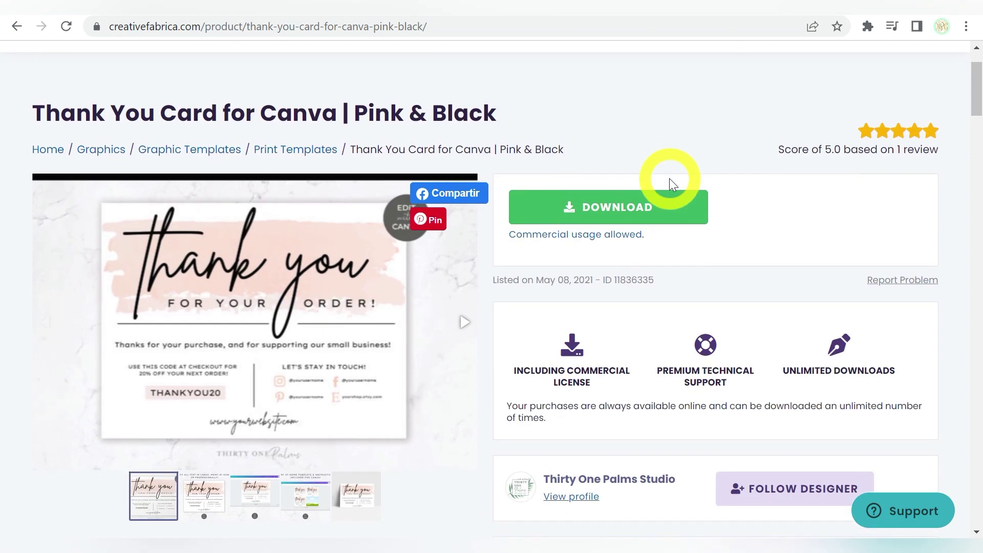
click(609, 207)
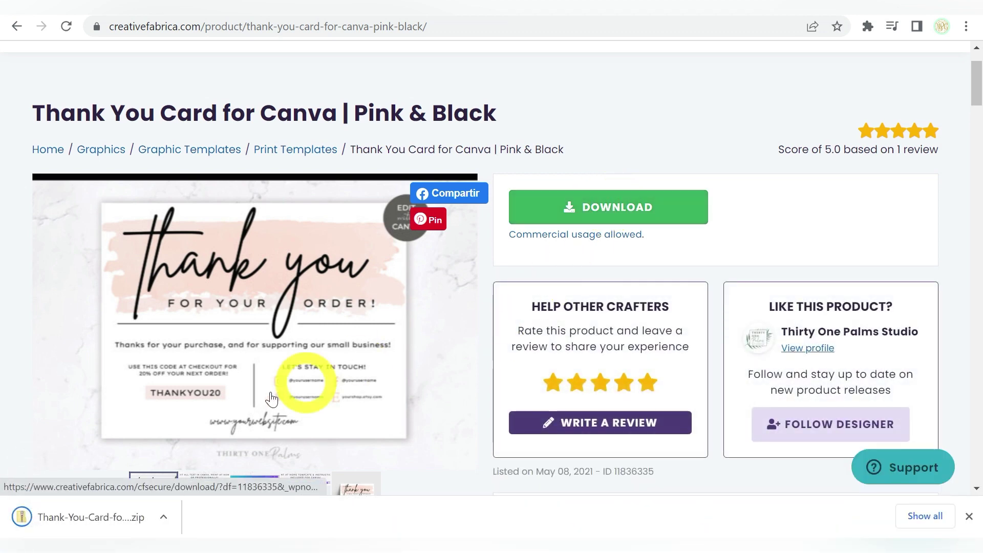
click(104, 512)
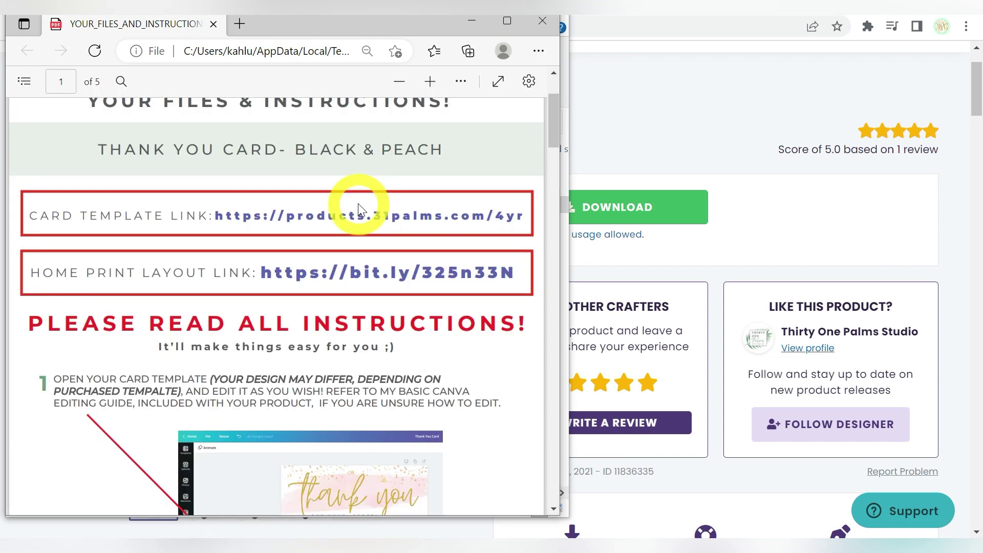
Copy the Card Template Link from the instructions PDF, then close the PDF
scroll(358, 207, down, 5)
scroll(358, 211, down, 10)
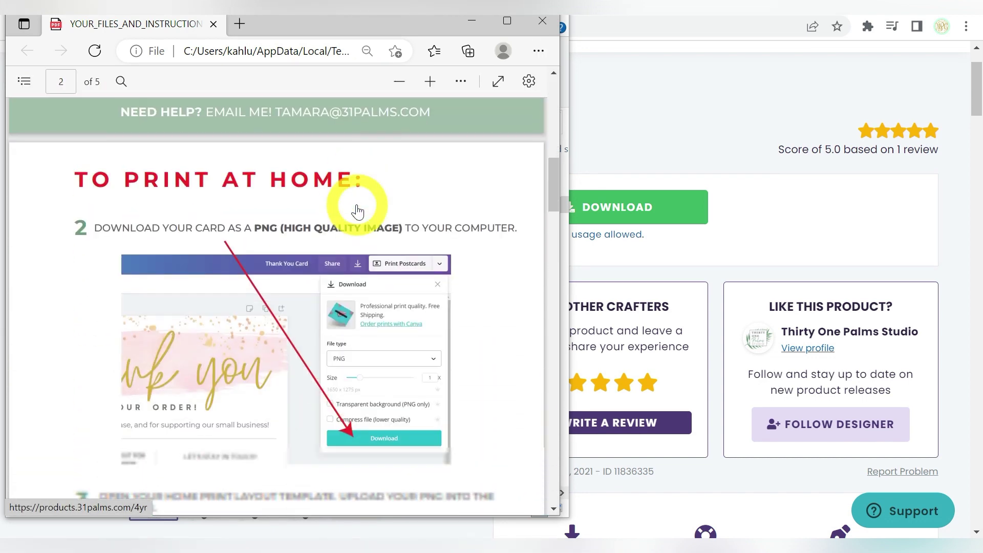
scroll(358, 211, down, 10)
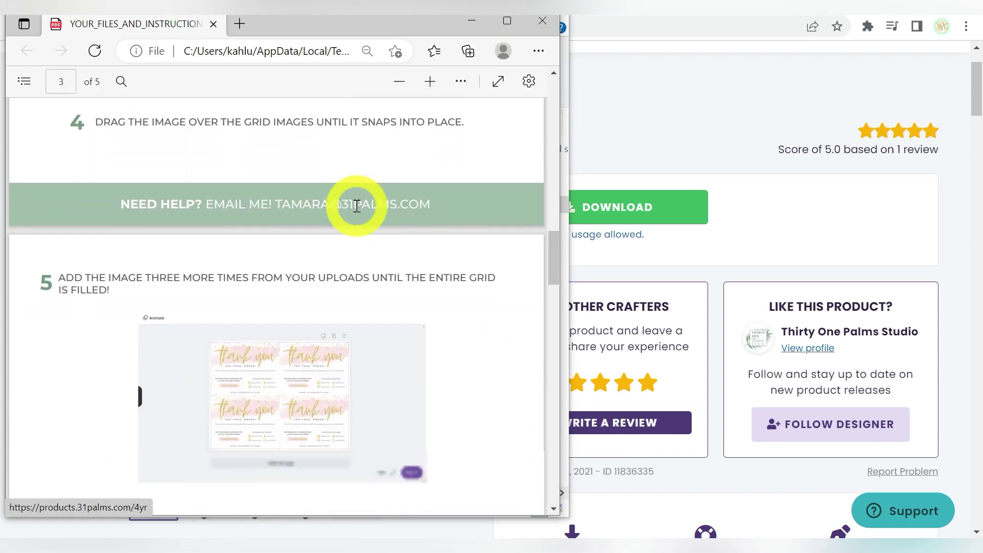
scroll(357, 206, down, 10)
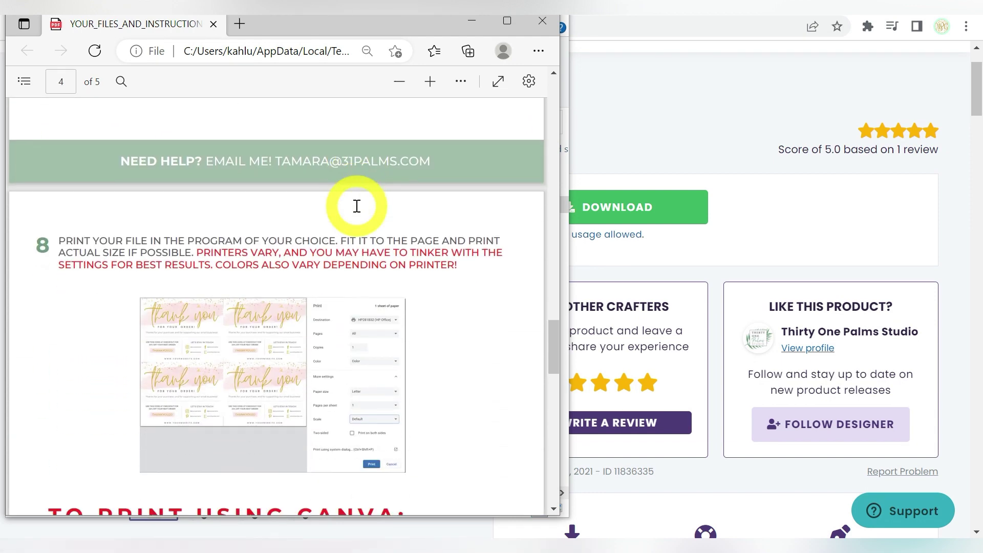
scroll(357, 206, down, 6)
scroll(357, 207, up, 4)
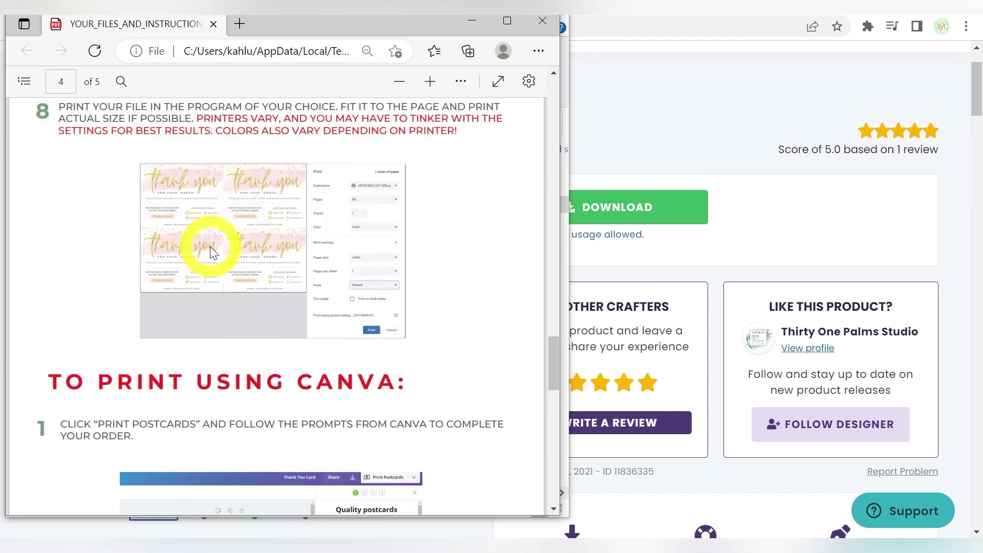
scroll(430, 239, down, 5)
scroll(430, 239, down, 1)
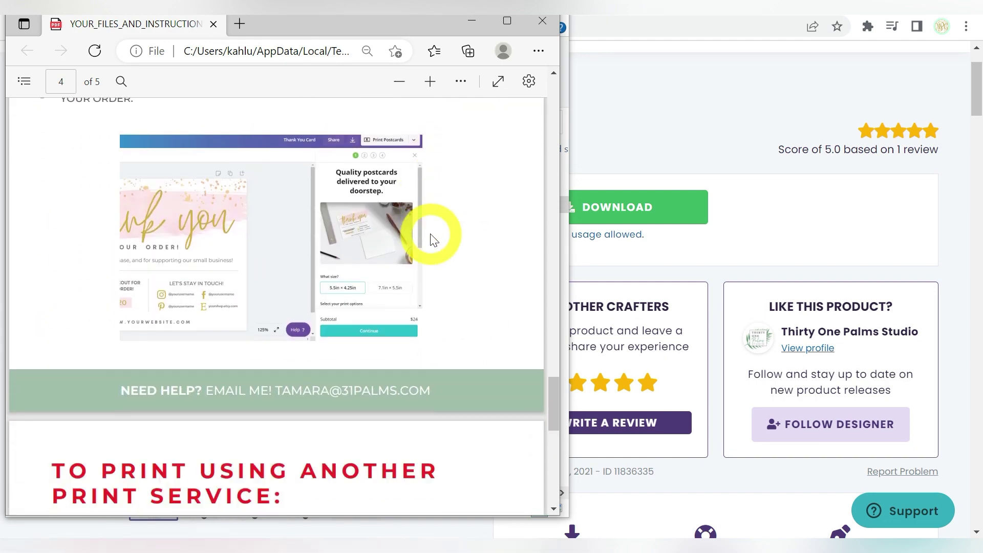
scroll(430, 239, up, 20)
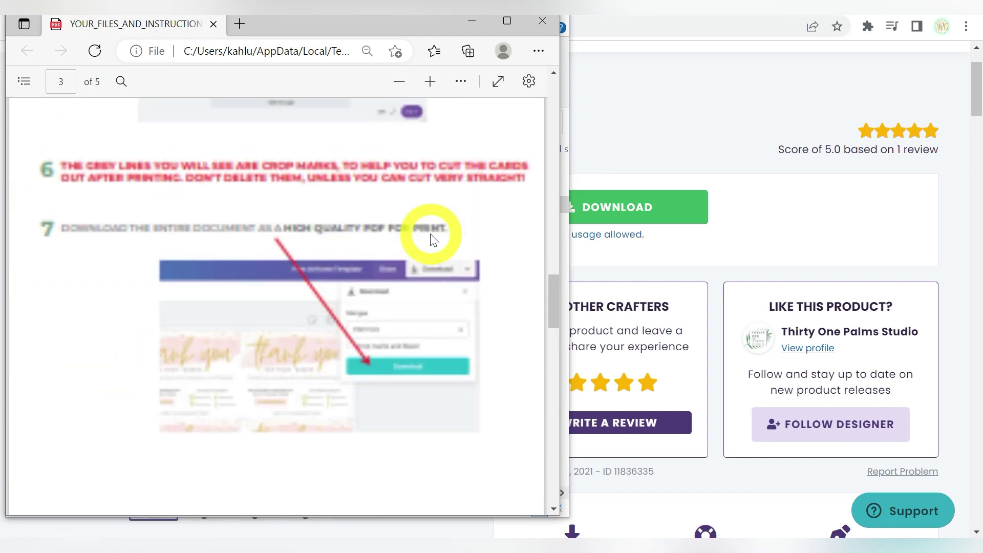
scroll(433, 238, up, 15)
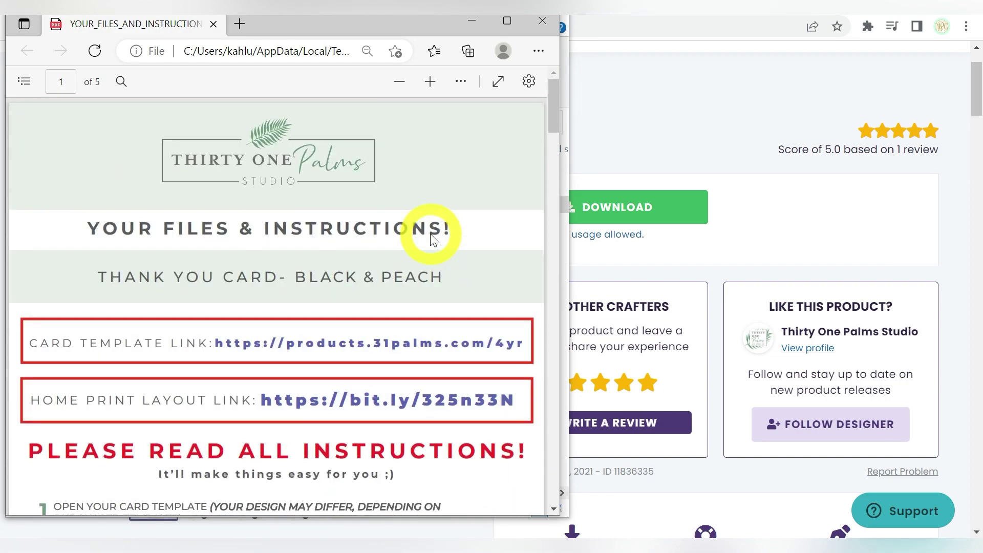
scroll(431, 238, down, 2)
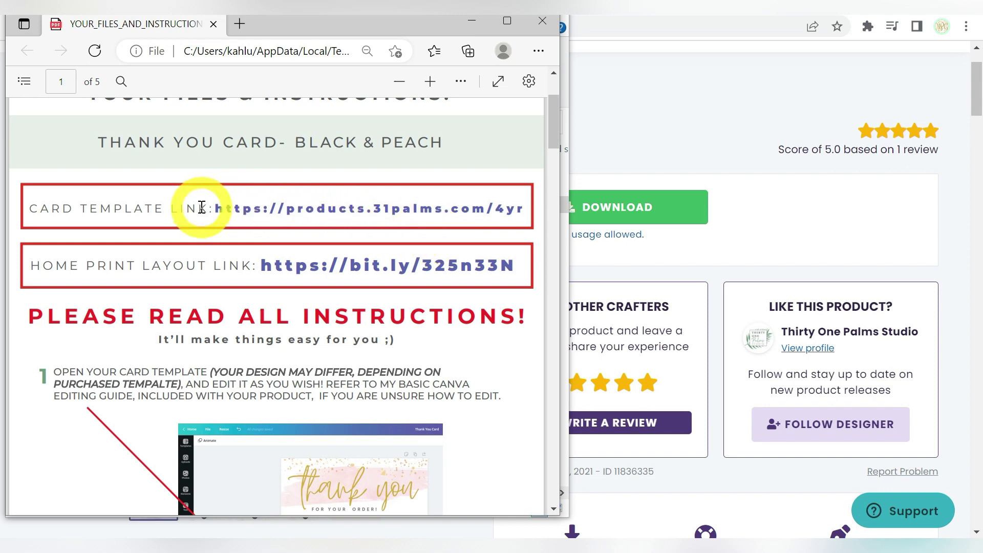
drag(199, 209, 526, 214)
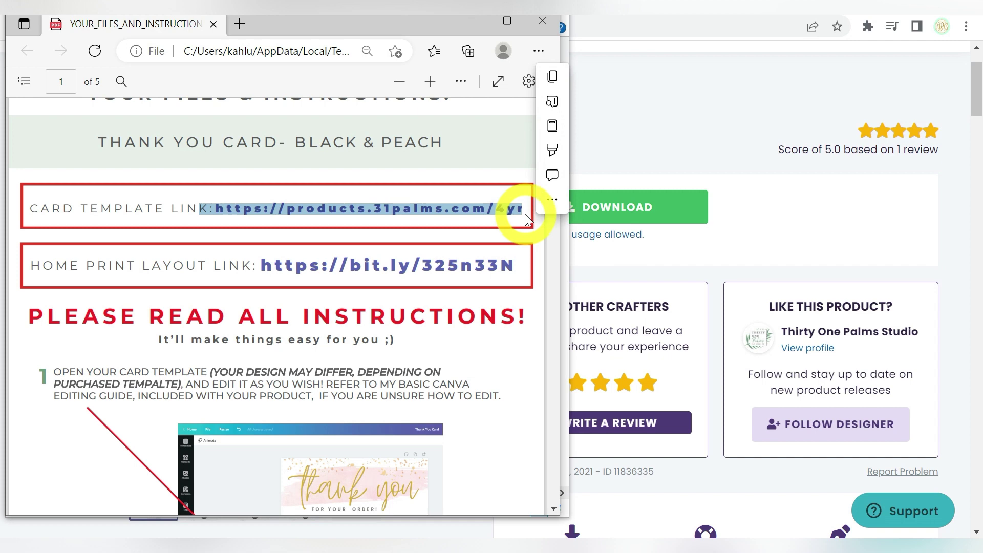
right_click(503, 211)
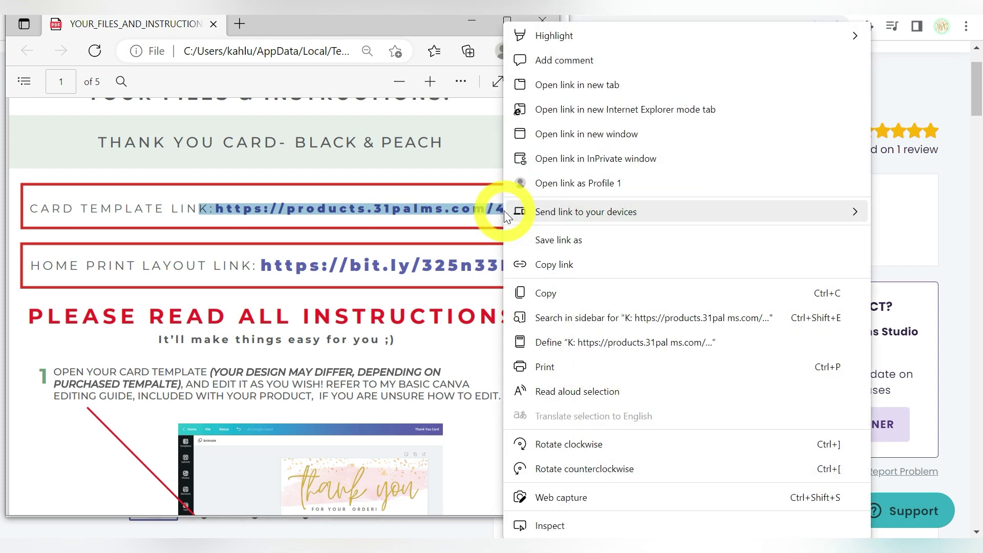
click(540, 264)
click(545, 24)
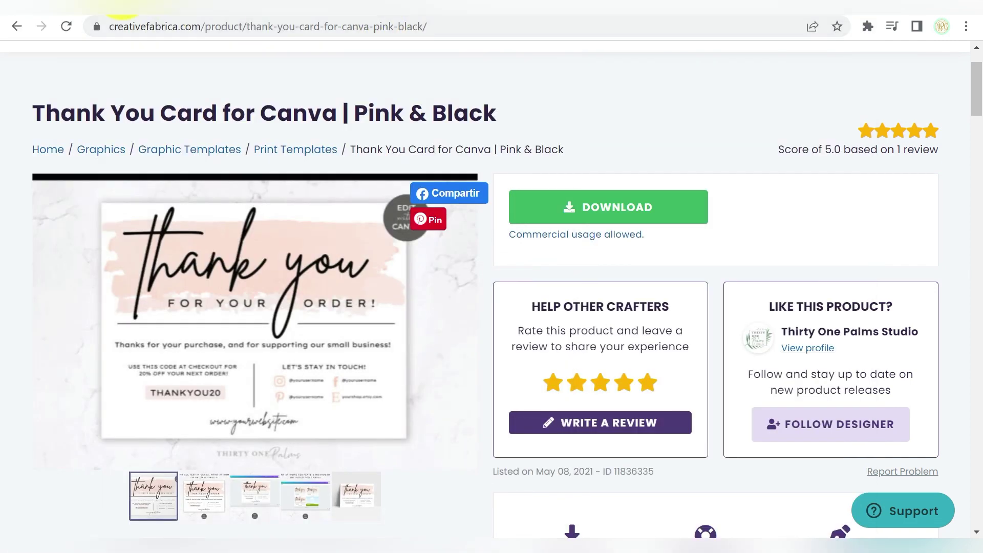
Load the copied template link and create 'Copy of Peach & Black Thank You Card' from it
click(219, 26)
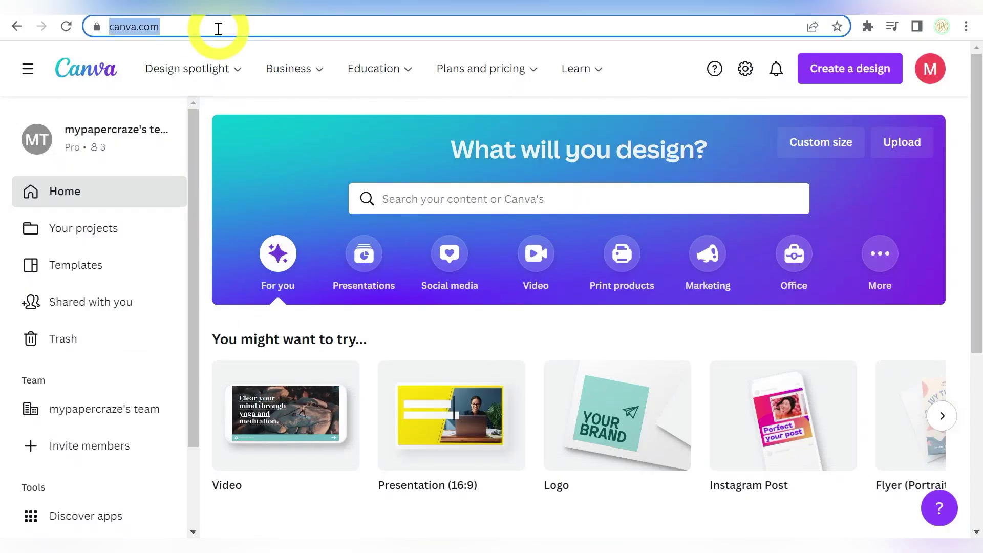
key(ctrl+v)
key(Return)
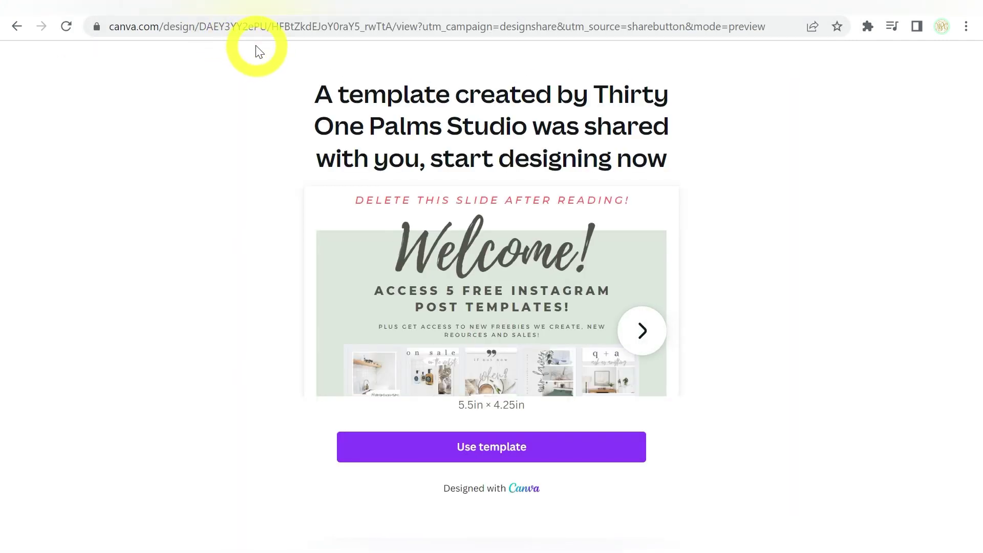
click(478, 452)
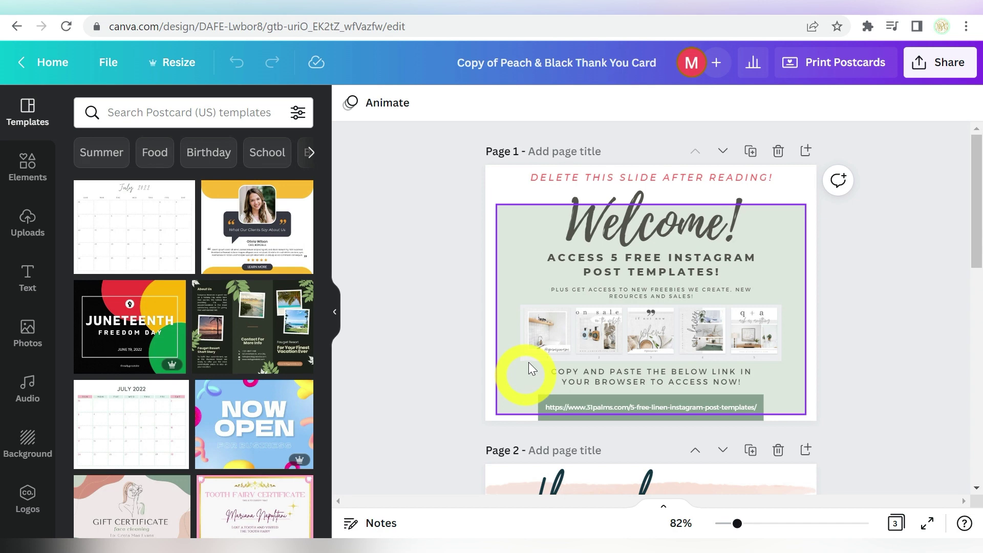
Delete the Welcome page and the templates promotion page, keeping only the thank-you card
scroll(533, 358, down, 7)
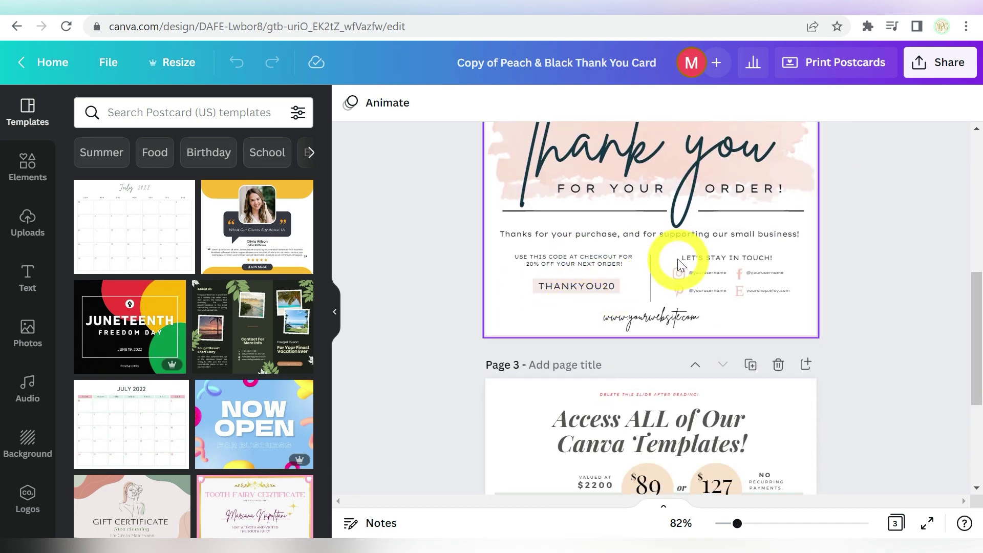
scroll(714, 305, down, 4)
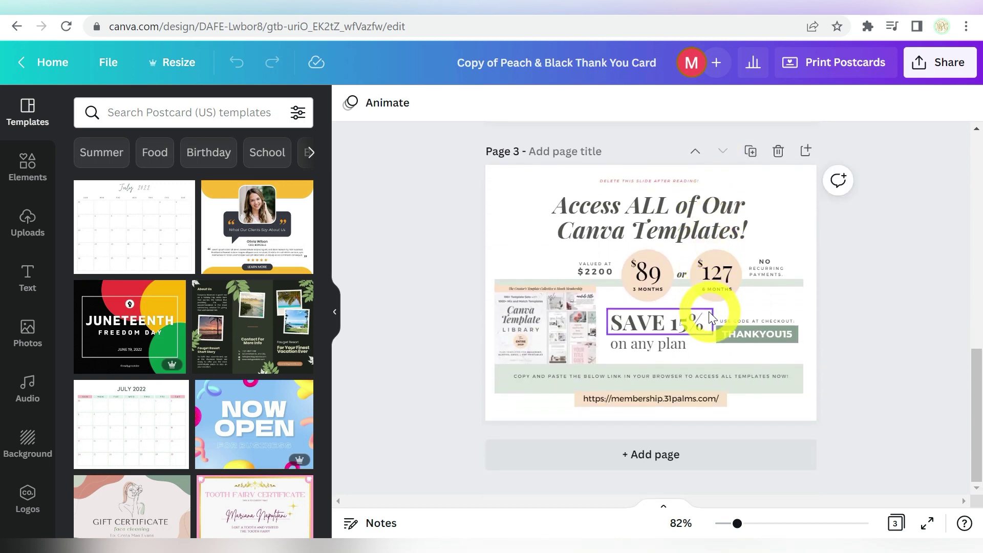
scroll(709, 315, up, 5)
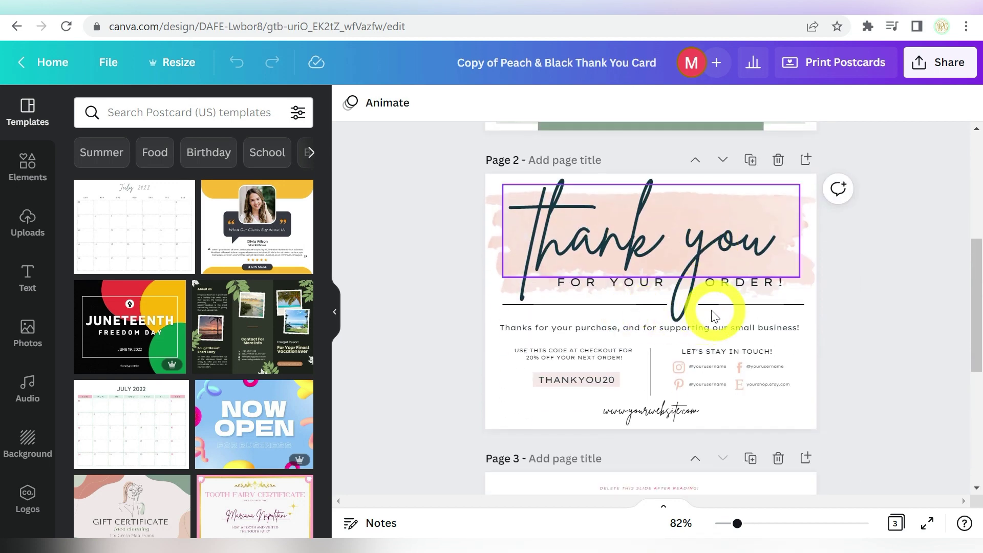
scroll(708, 314, up, 5)
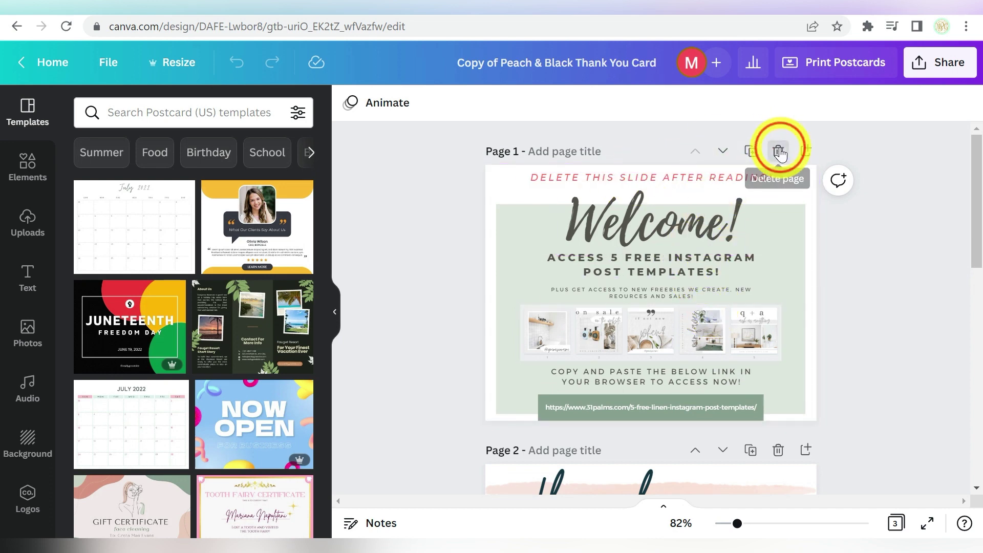
click(779, 149)
scroll(757, 235, down, 5)
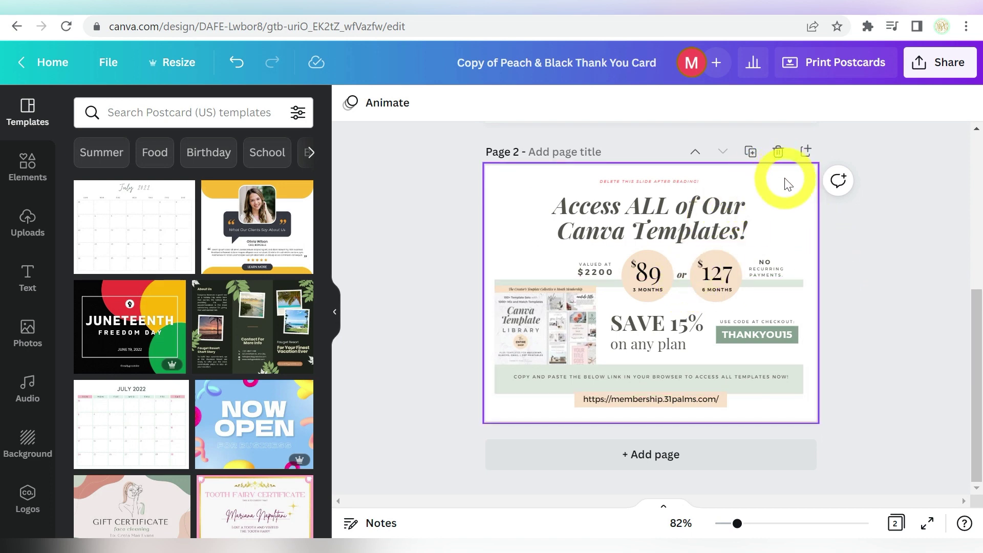
click(778, 151)
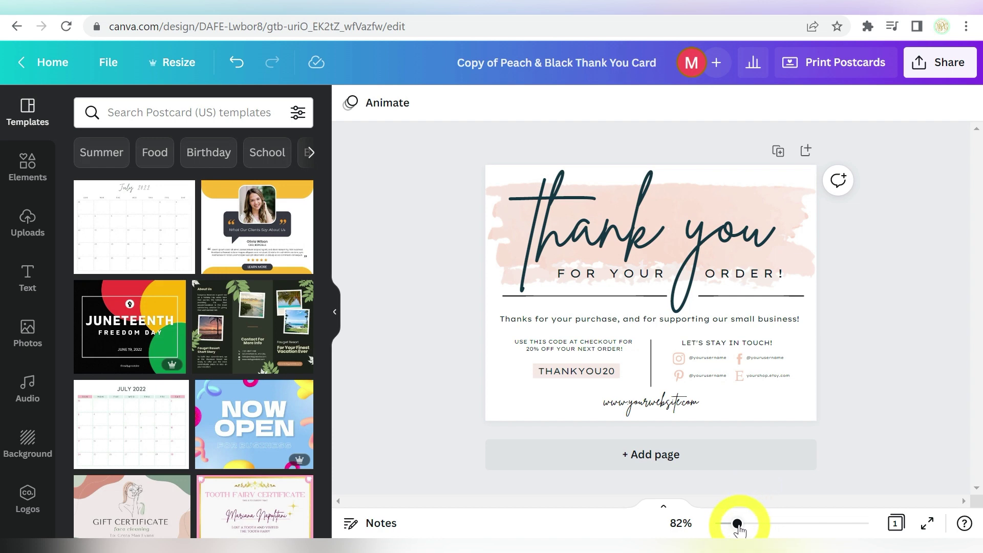
drag(737, 524, 748, 525)
Replace the placeholder name in the website text with 'creativefabrica'
click(723, 451)
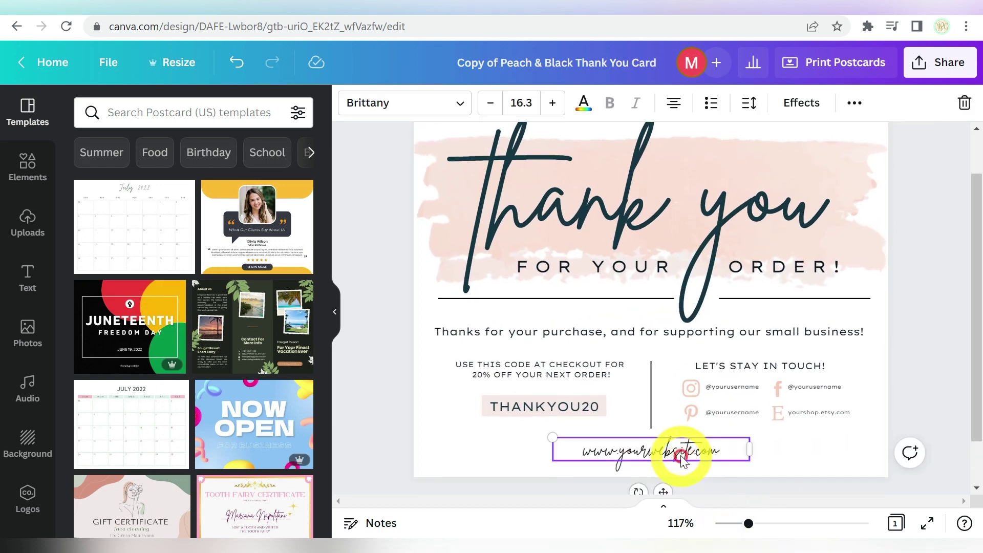
double_click(672, 457)
click(713, 456)
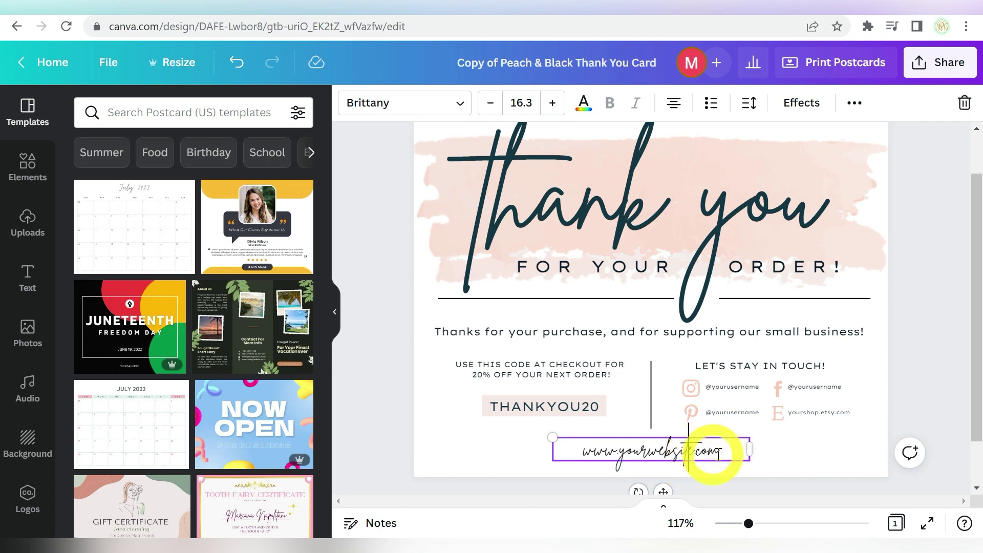
key(BackSpace)
key(BackSpace)
key(BackSpace)
key(BackSpace)
key(BackSpace)
key(BackSpace)
key(BackSpace)
key(BackSpace)
key(BackSpace)
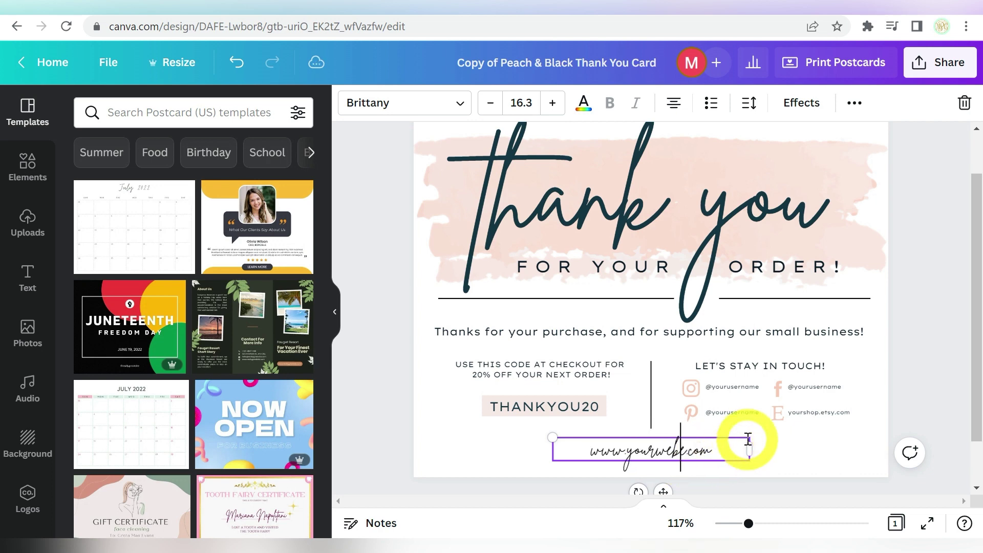
key(BackSpace)
key(BackSpace)
text(cr)
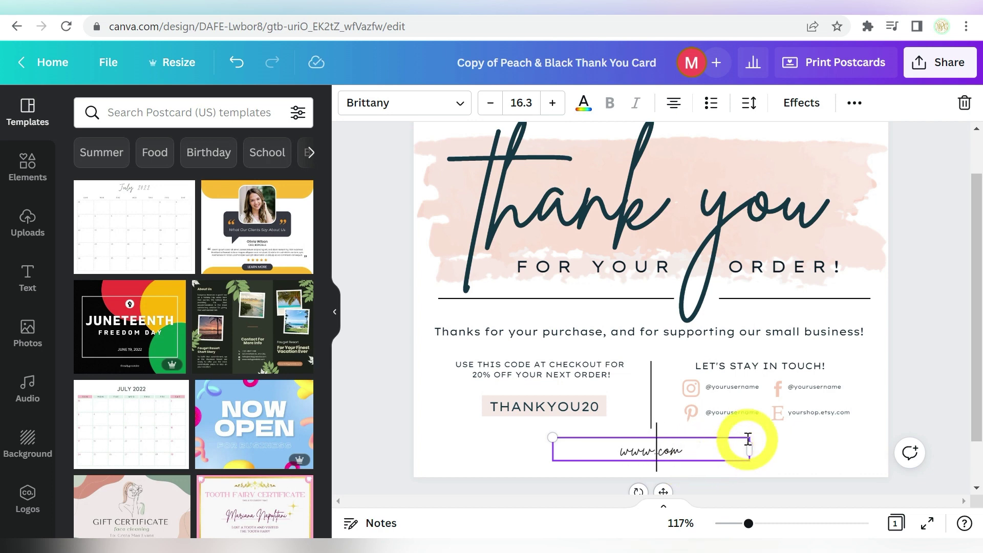
text(eativefabrica.c)
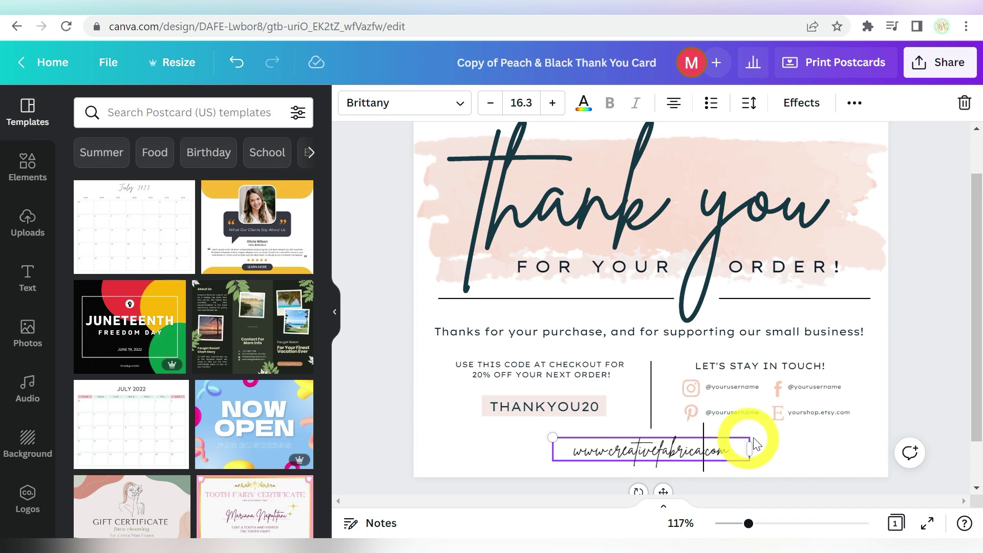
click(781, 445)
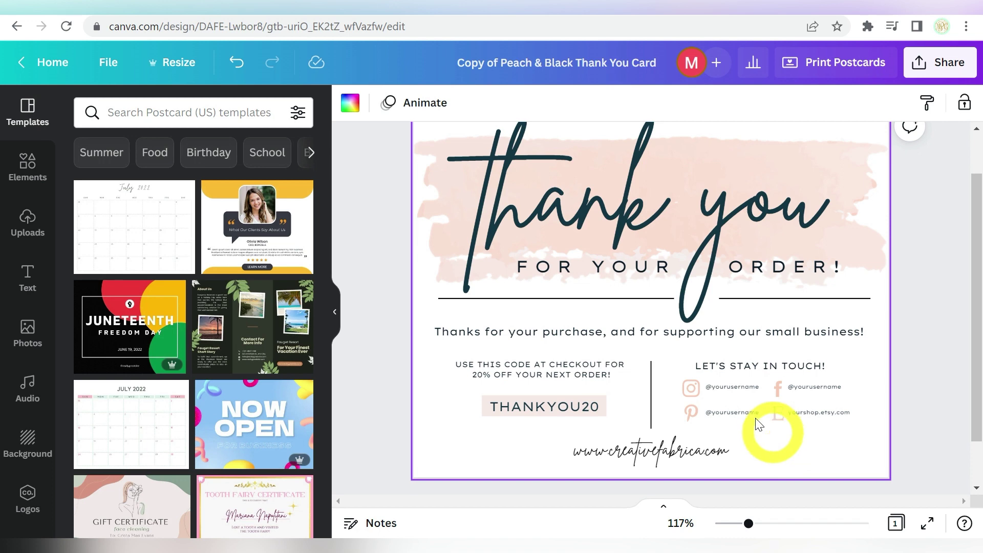
click(745, 387)
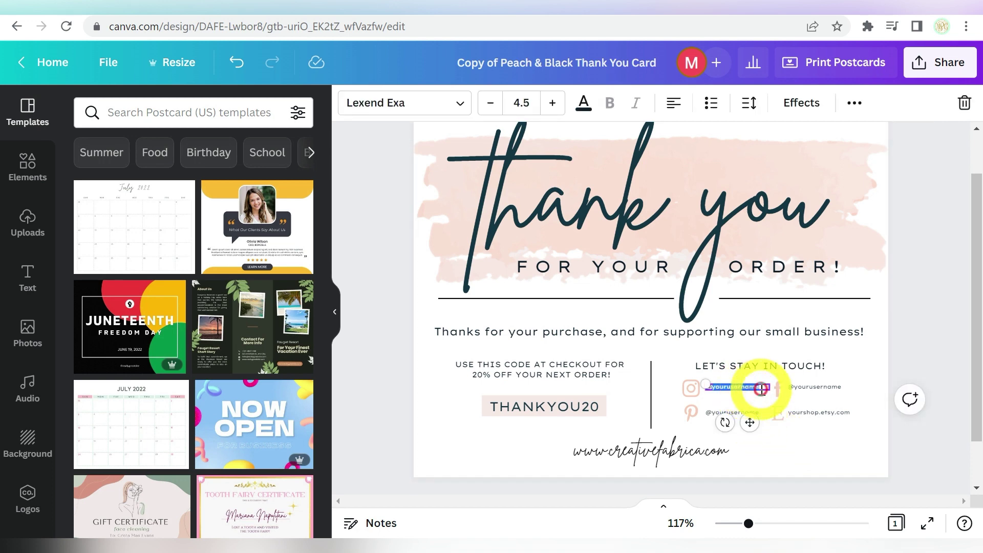
text(@creativefabrica)
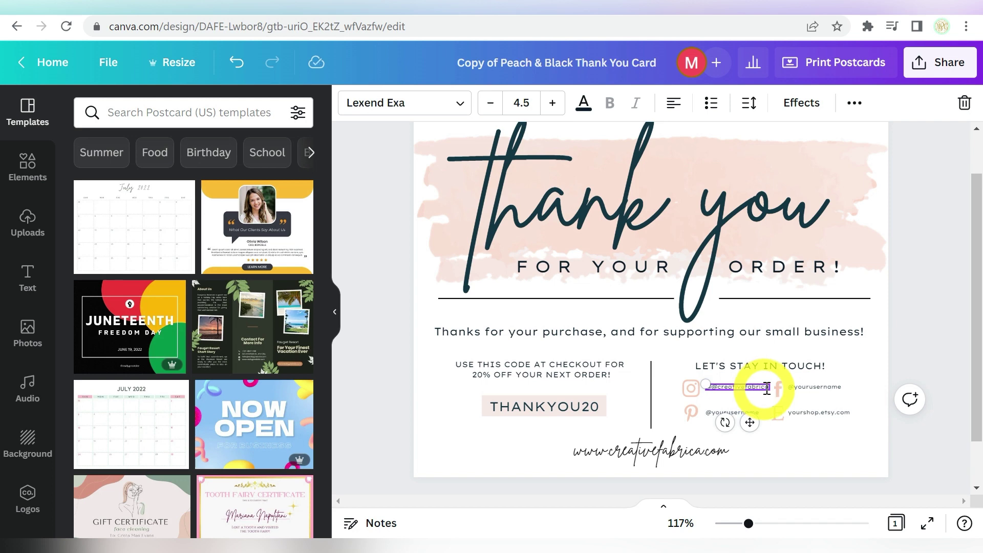
click(882, 329)
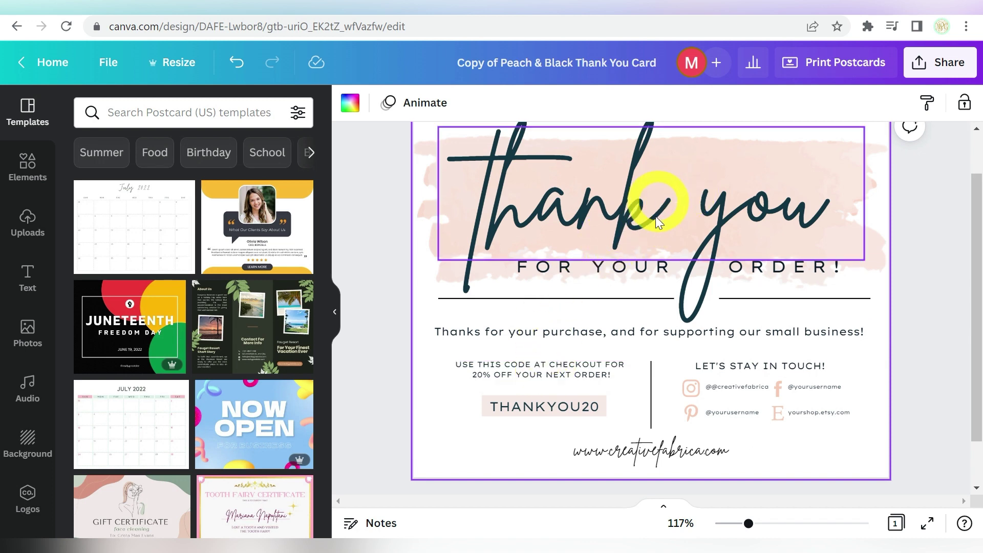
Look over the Print Postcards ordering options for the card
scroll(632, 272, up, 1)
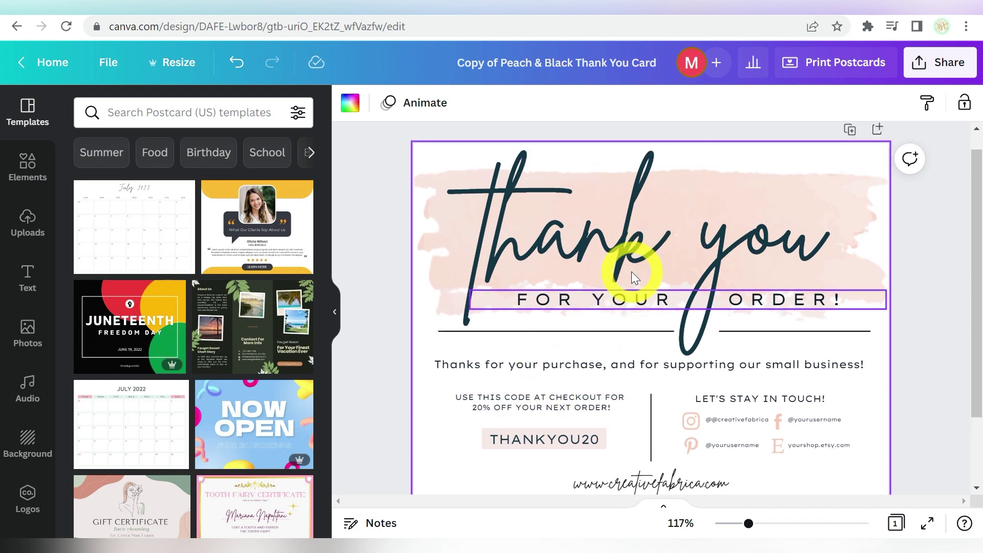
scroll(633, 274, down, 2)
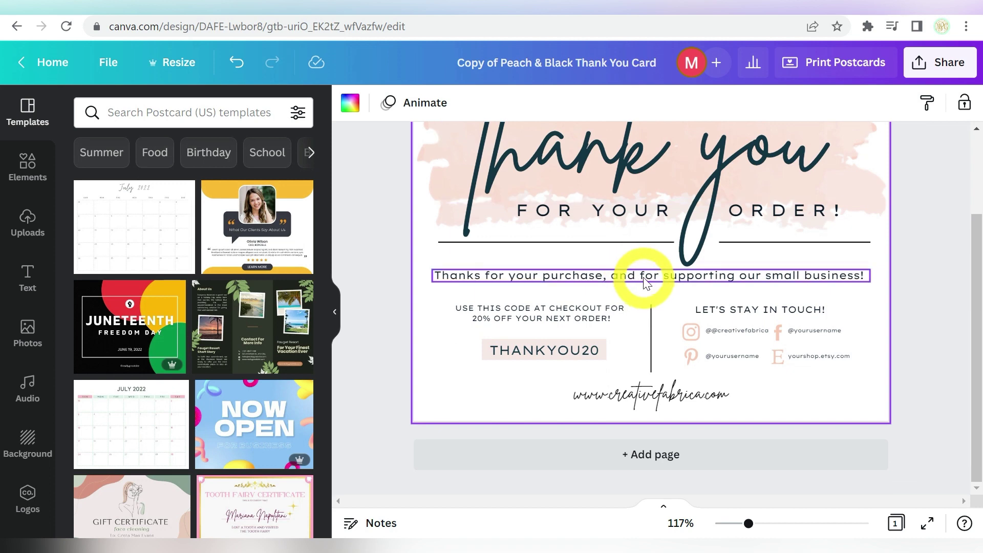
scroll(850, 384, up, 3)
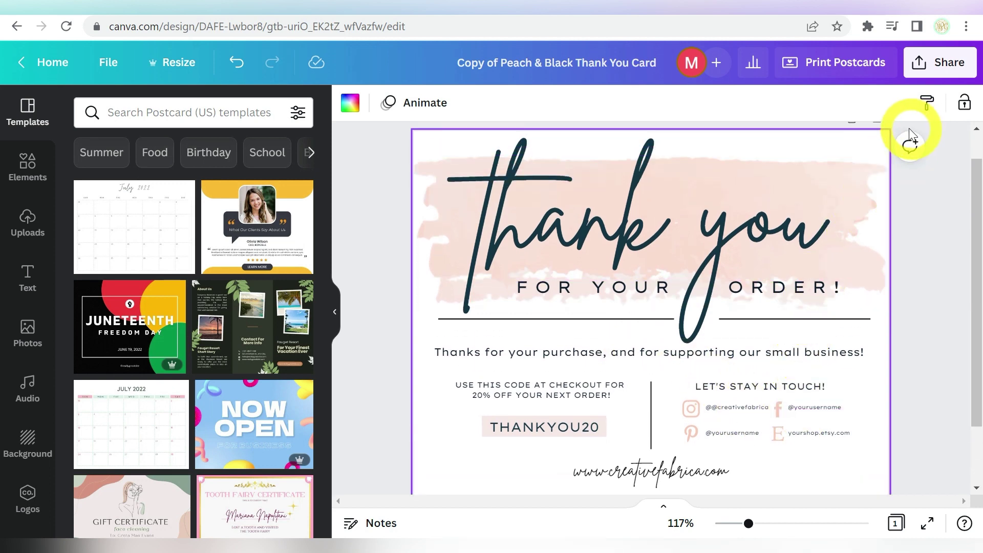
click(842, 72)
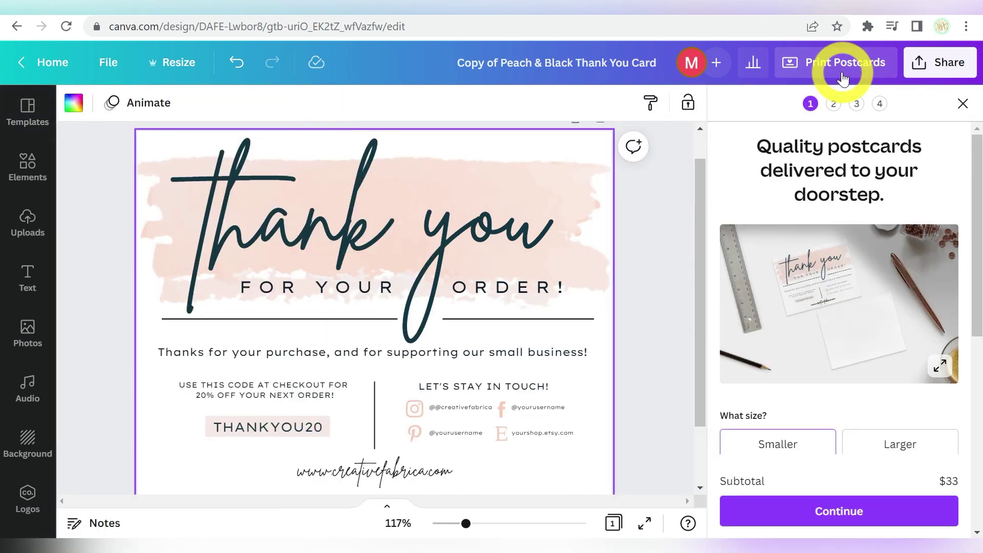
mouse_move(976, 148)
mouse_down()
mouse_move(976, 357)
mouse_move(966, 145)
mouse_move(976, 333)
mouse_move(978, 132)
mouse_up()
Download the card as a PNG and open the saved file
click(914, 64)
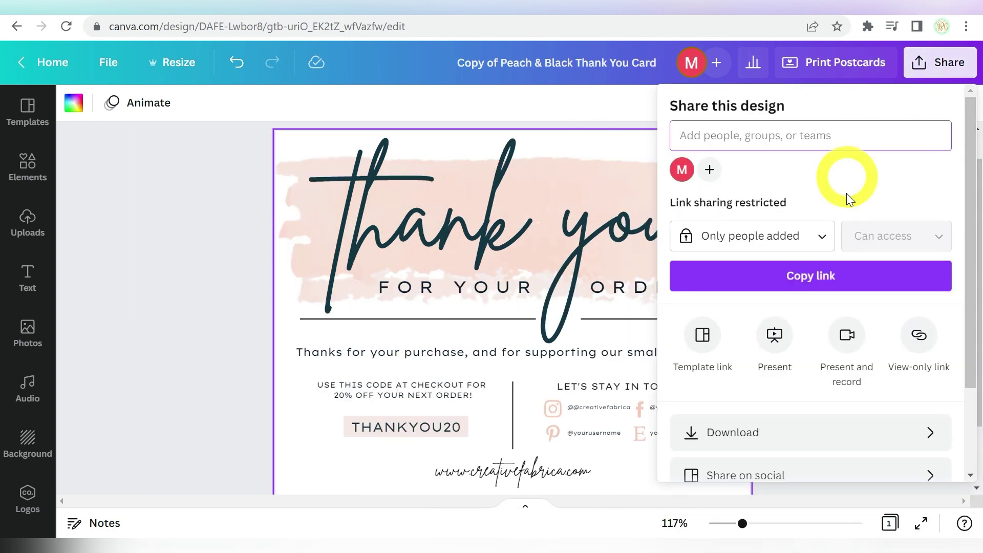
click(748, 425)
click(783, 379)
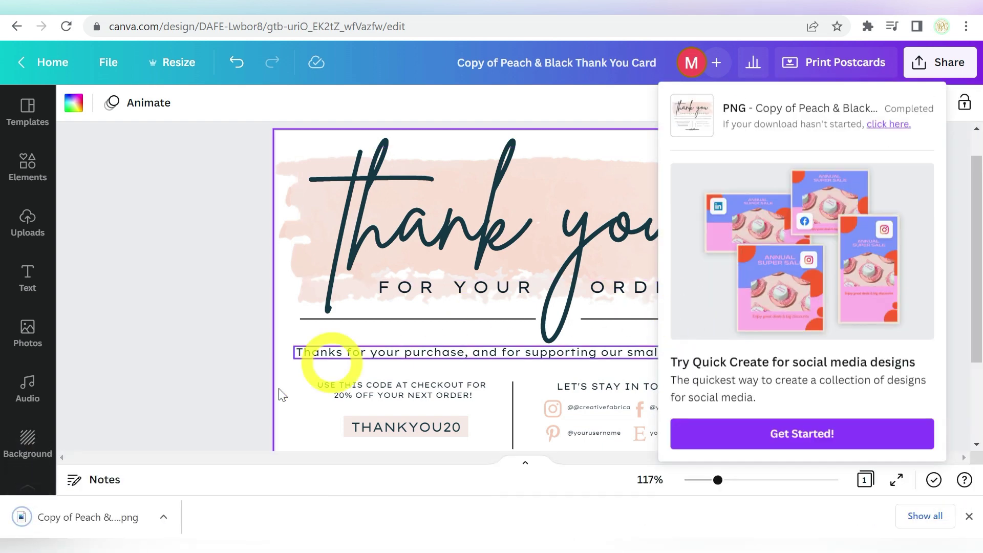
click(108, 519)
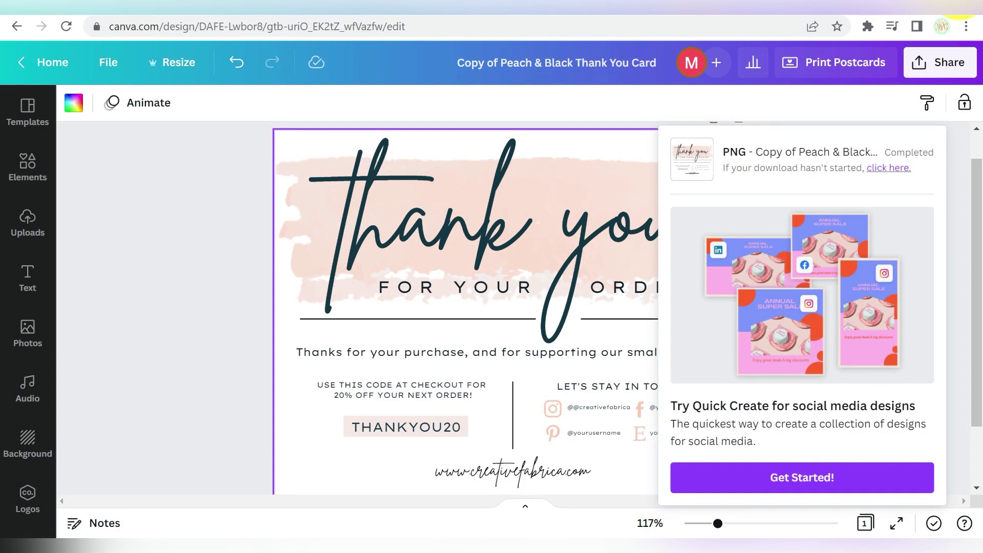
click(174, 254)
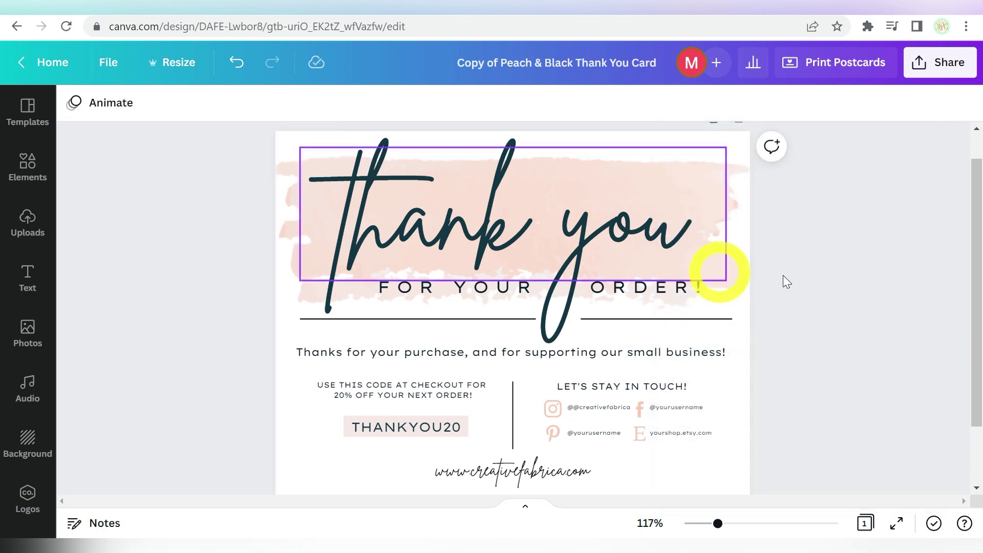
click(558, 469)
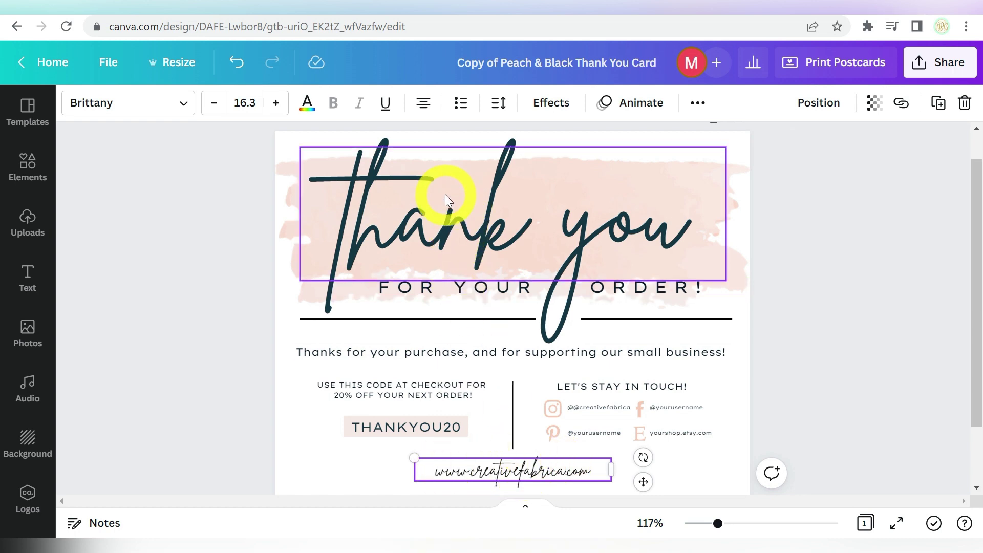
Check that the website line uses Brittany, then switch to the Creative Fabrica product page
click(177, 110)
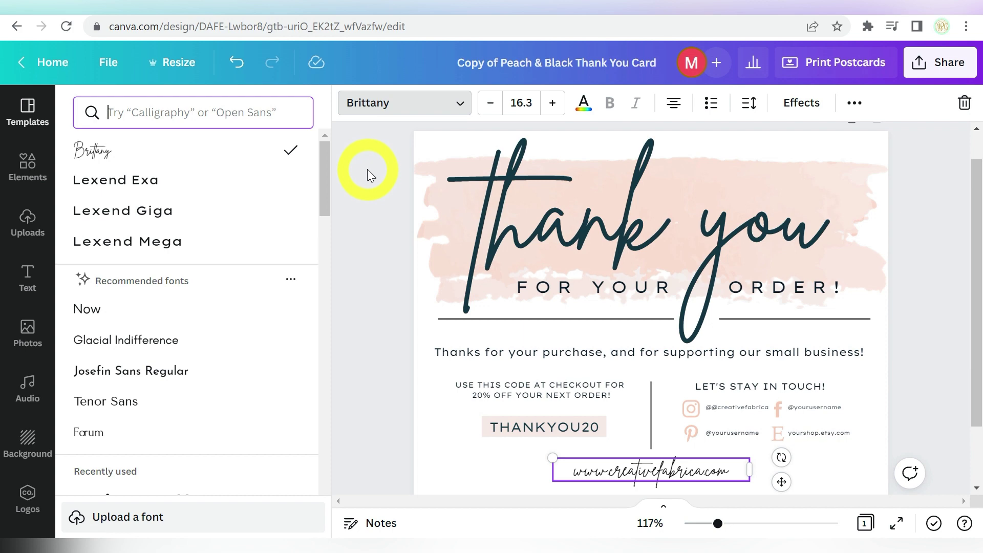
click(323, 15)
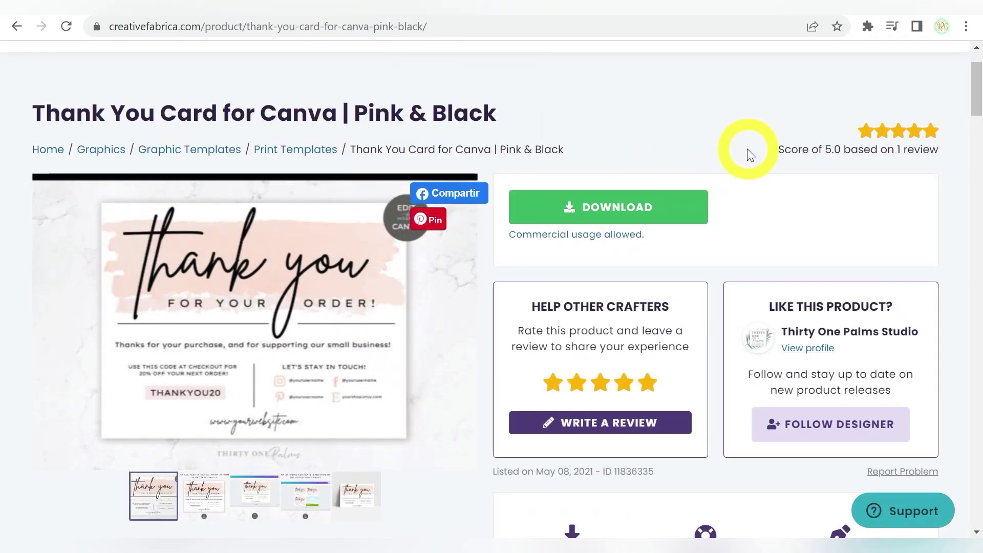
Open the Thirty One Palms Studio designer profile page and scroll through it
scroll(747, 151, down, 7)
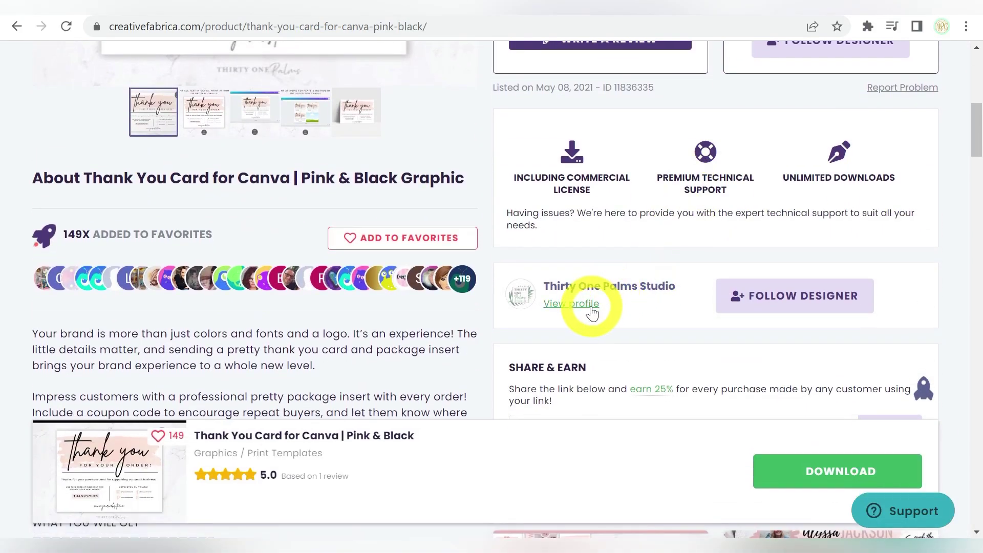
click(593, 307)
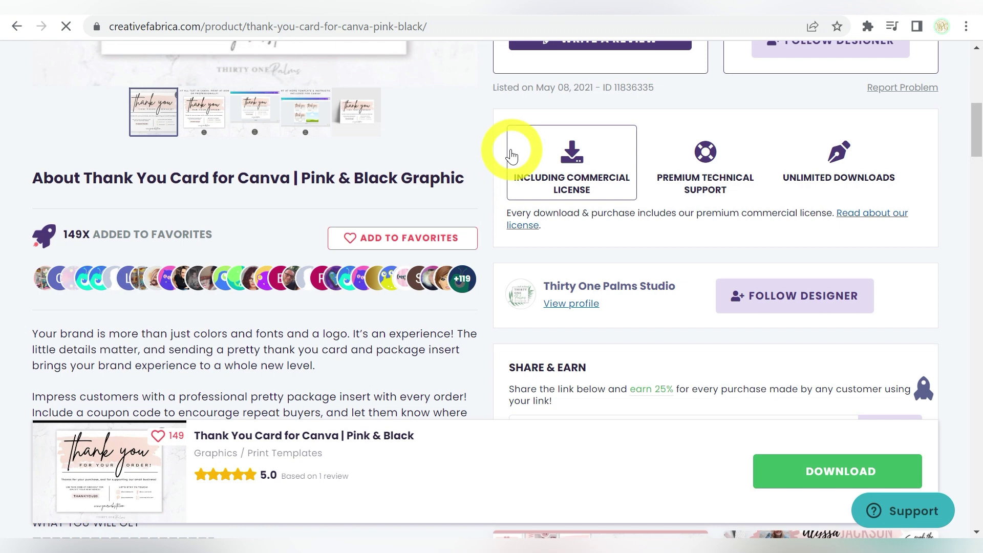
scroll(578, 257, down, 1)
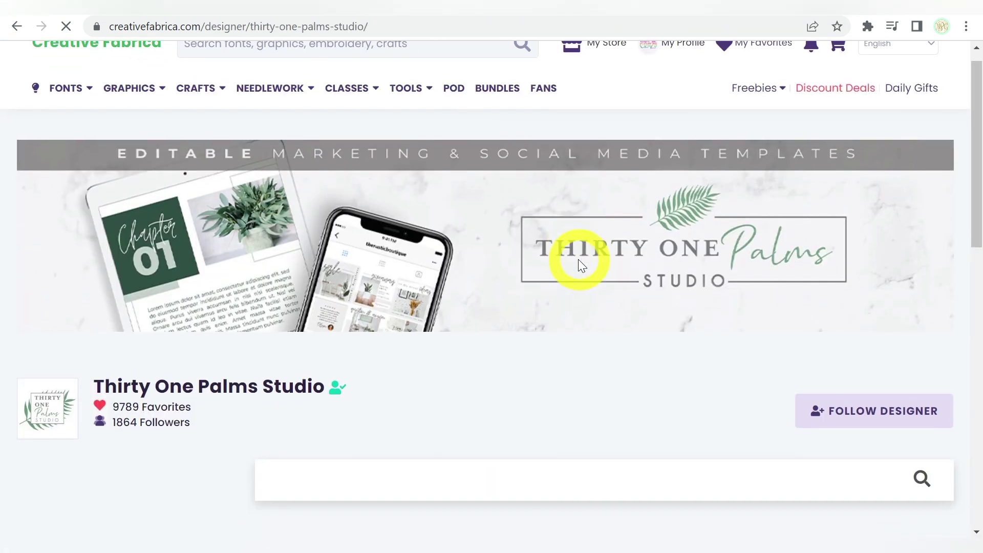
scroll(578, 259, down, 5)
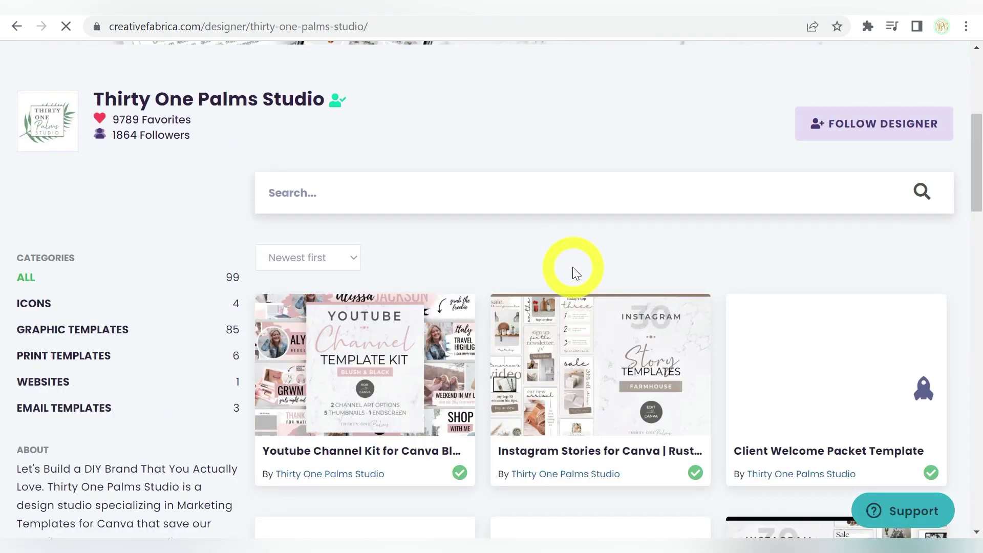
scroll(573, 268, down, 2)
scroll(572, 271, down, 1)
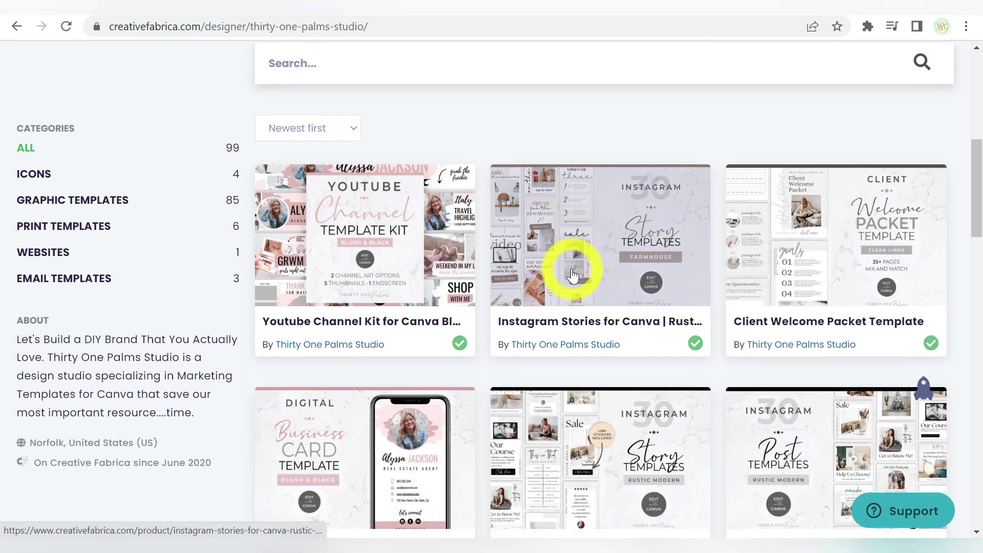
scroll(572, 277, down, 1)
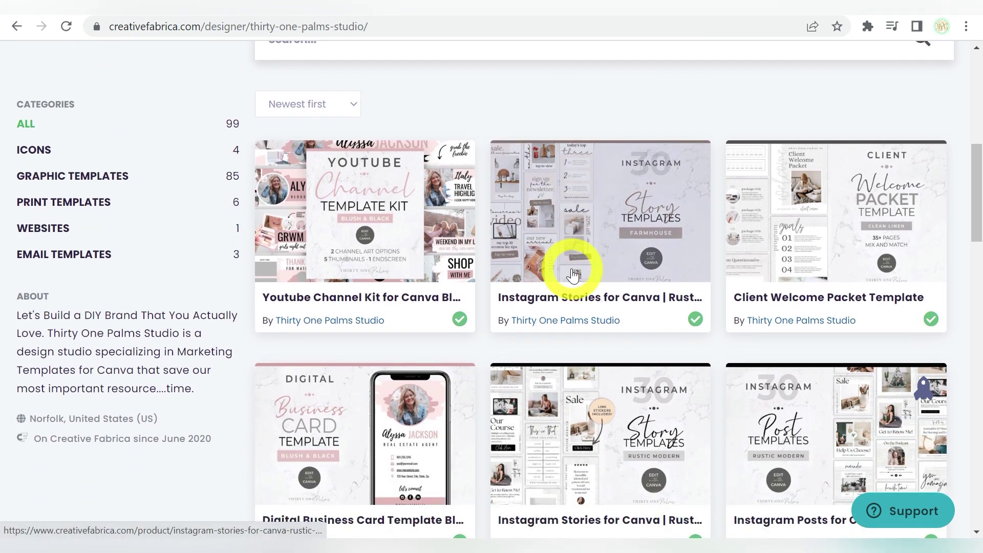
Filter the designer's products to graphic templates and browse them
click(103, 180)
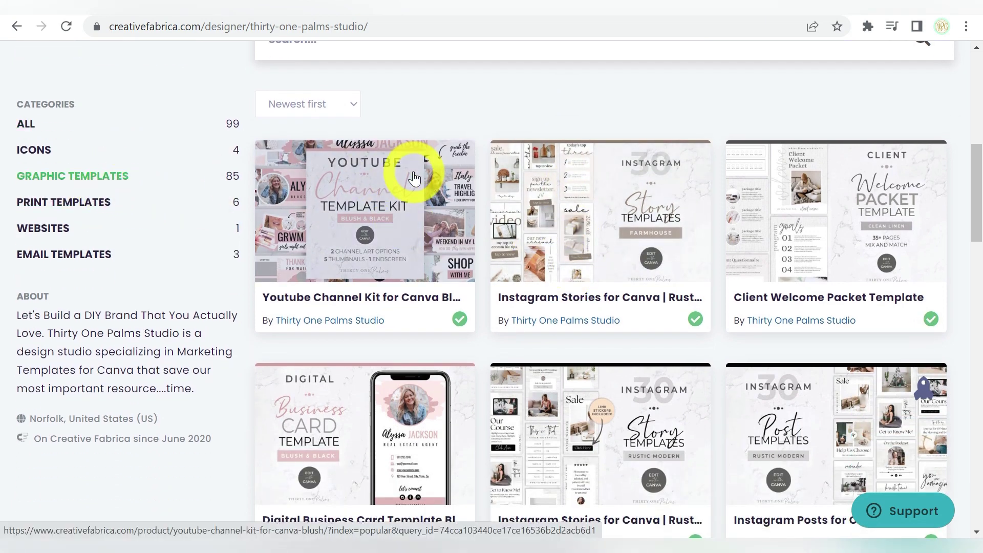
scroll(413, 177, down, 9)
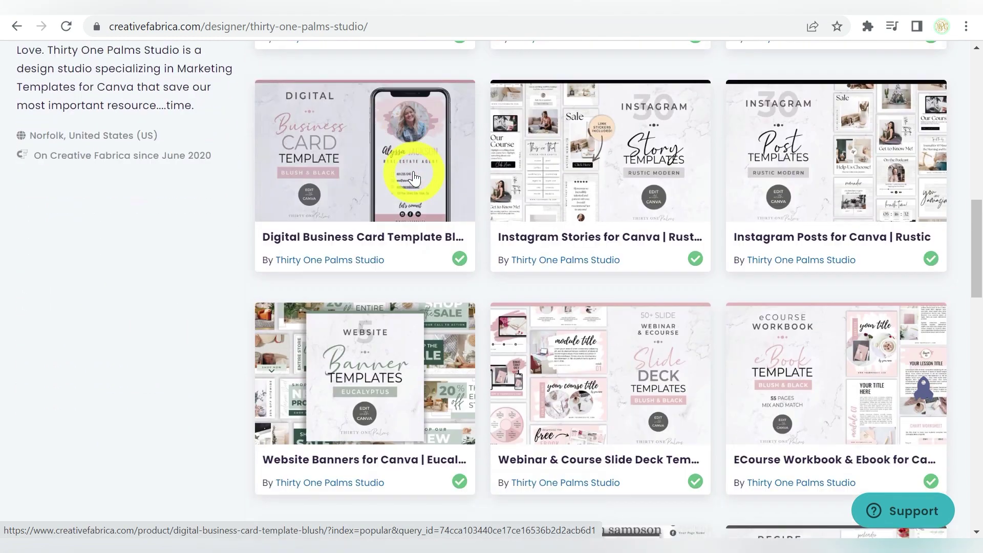
scroll(414, 177, down, 3)
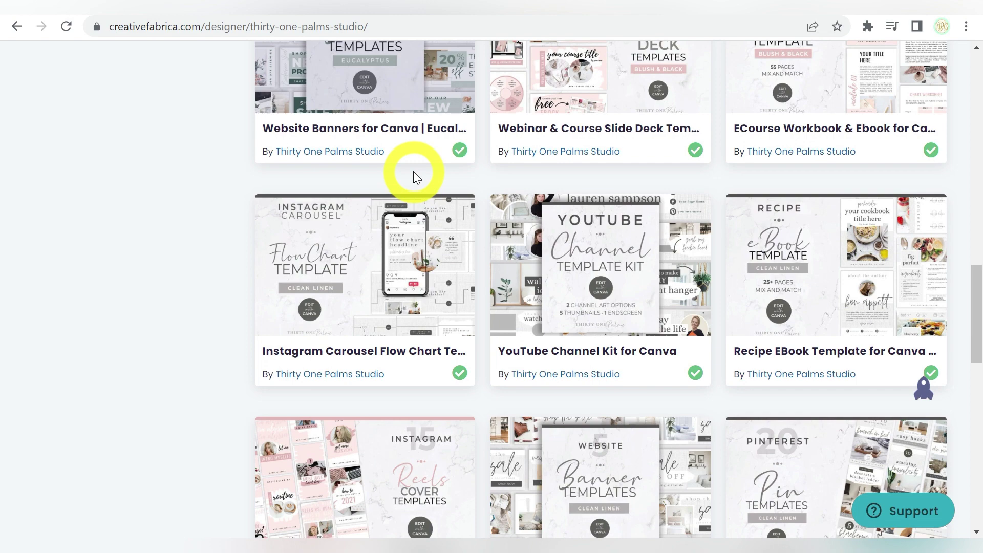
scroll(415, 178, down, 6)
scroll(440, 205, down, 2)
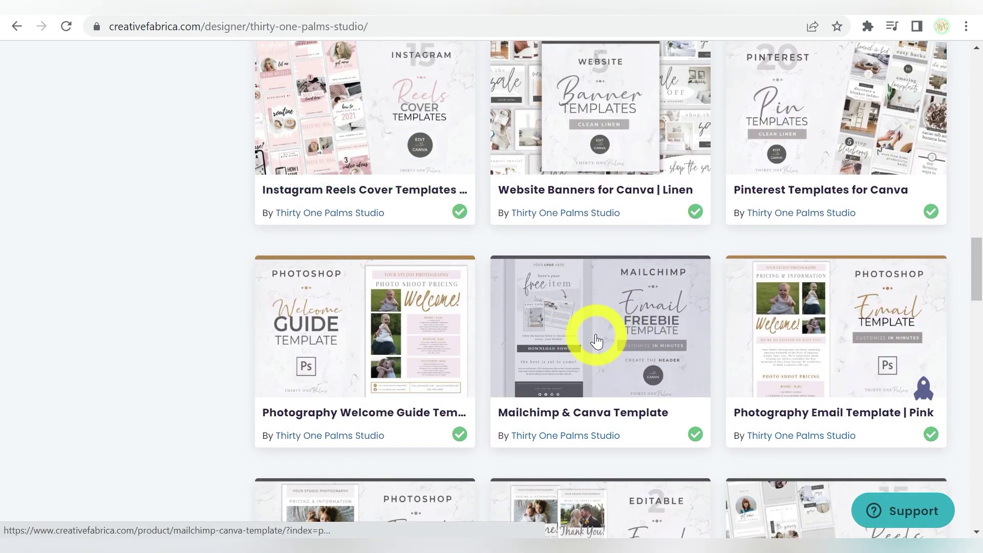
scroll(597, 340, down, 6)
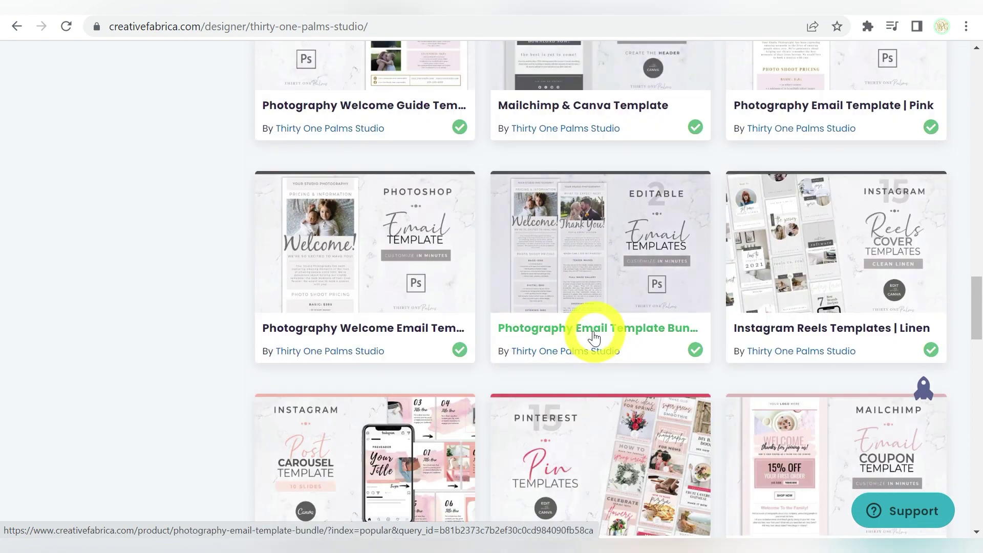
scroll(593, 339, down, 3)
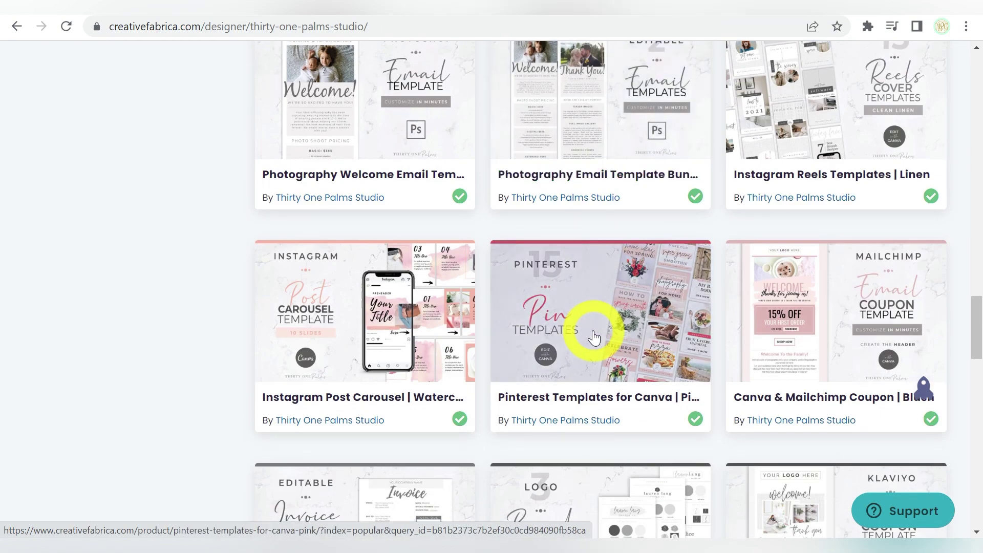
scroll(595, 336, down, 4)
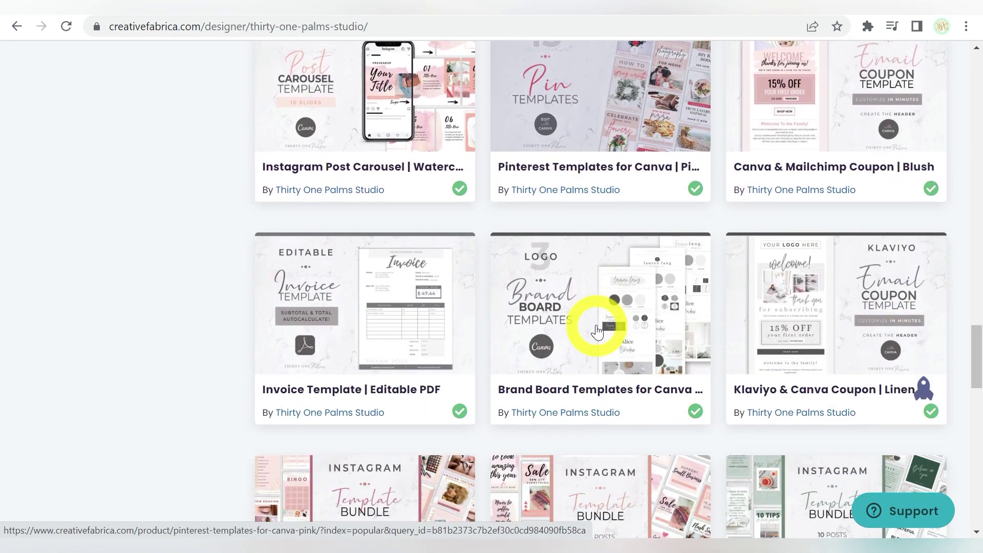
scroll(597, 332, down, 4)
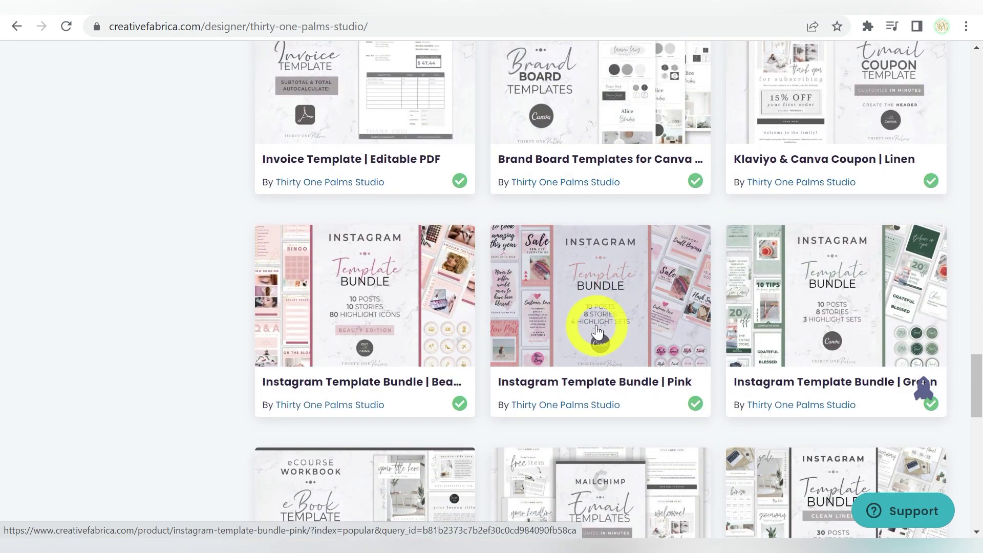
scroll(597, 331, down, 10)
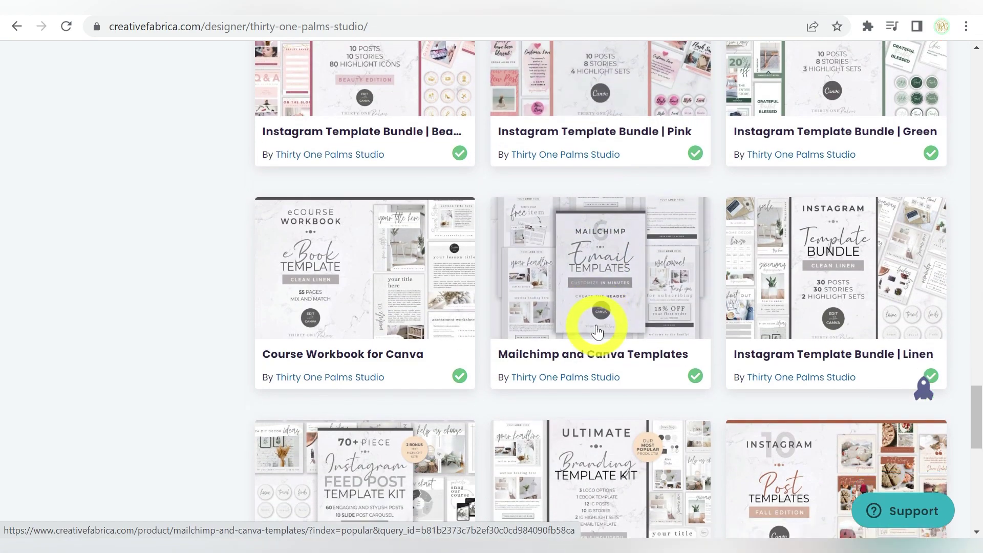
scroll(598, 331, up, 10)
scroll(597, 332, up, 20)
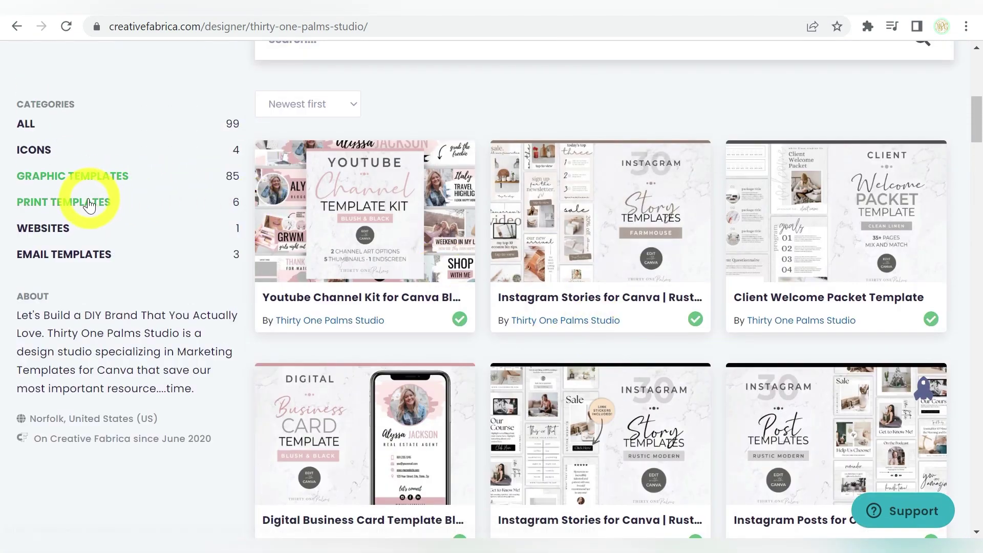
Browse the designer's print templates, then return to the Canva card design
click(88, 199)
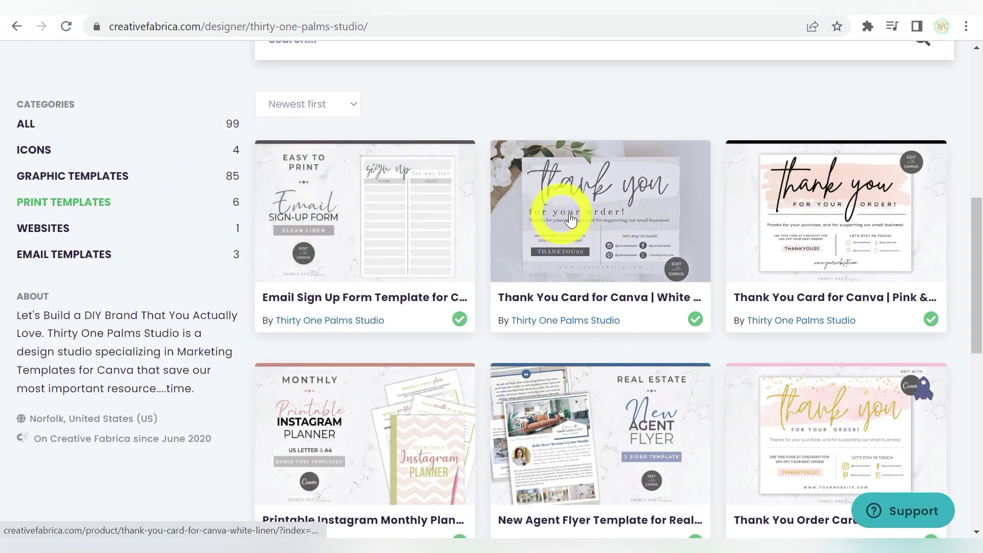
scroll(669, 237, down, 4)
scroll(665, 241, up, 7)
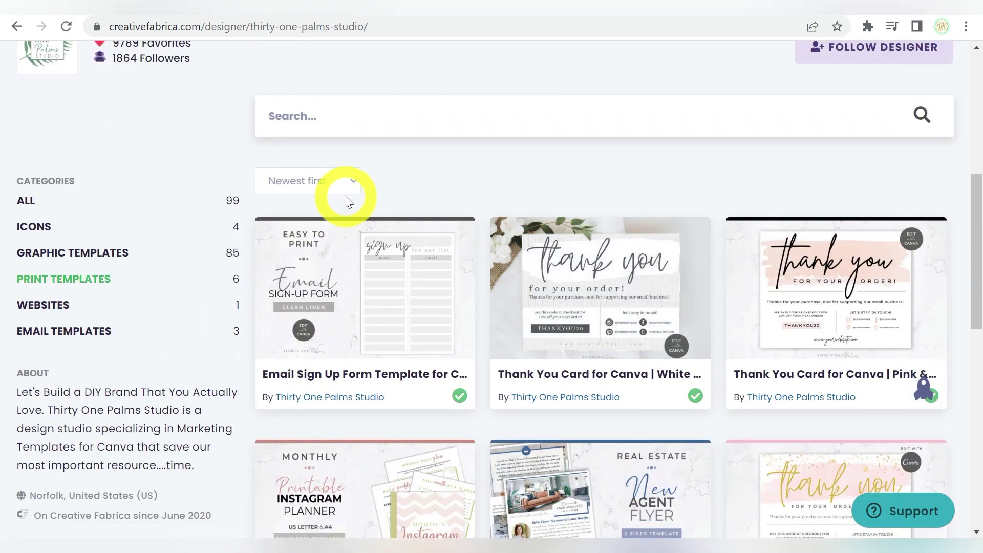
scroll(439, 181, up, 2)
scroll(443, 189, up, 3)
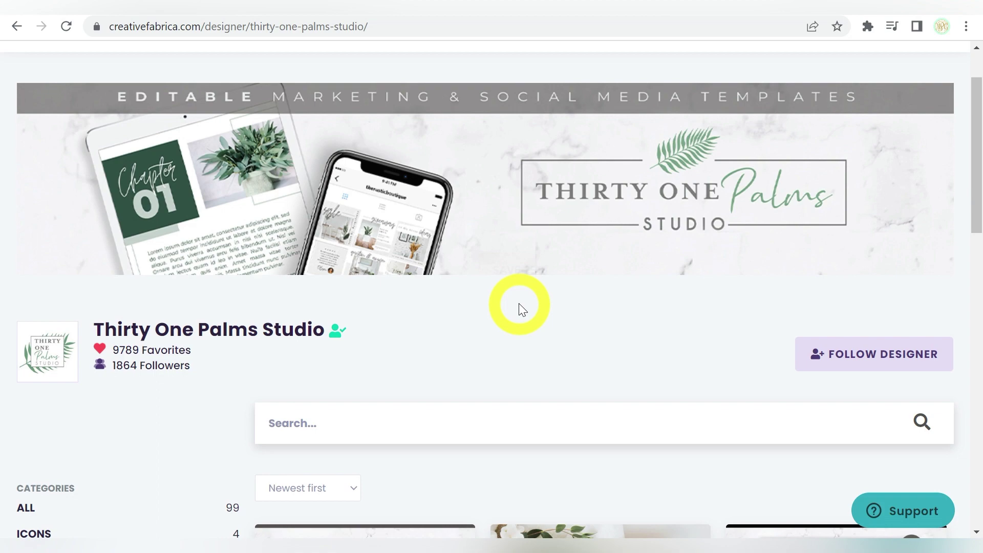
click(121, 7)
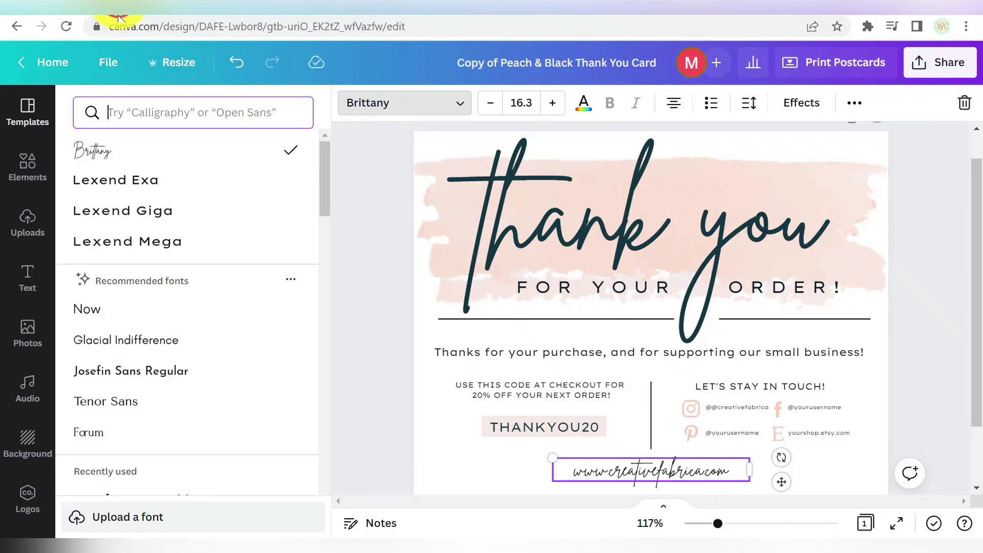
Set the Thank you heading to Le Jour Script at size 72
click(496, 168)
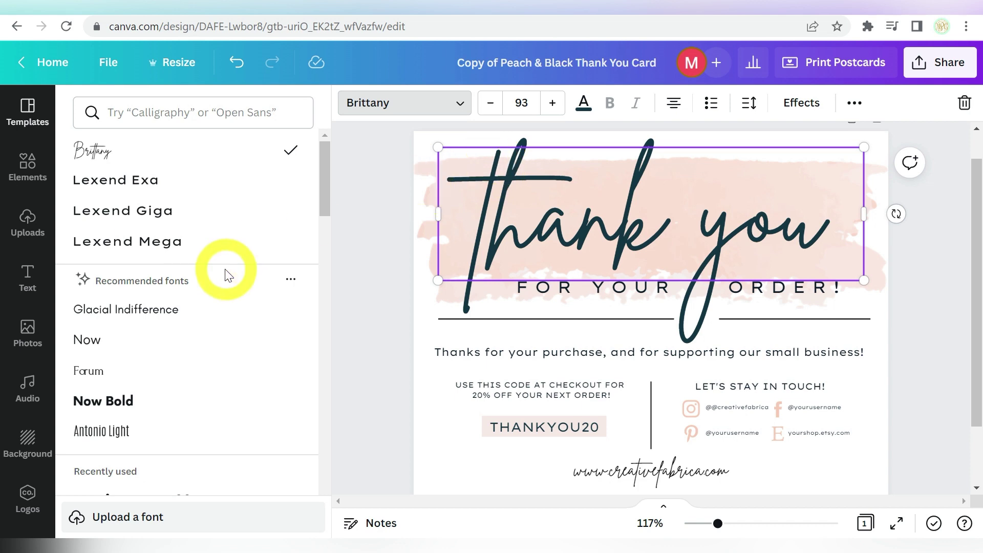
scroll(223, 270, down, 6)
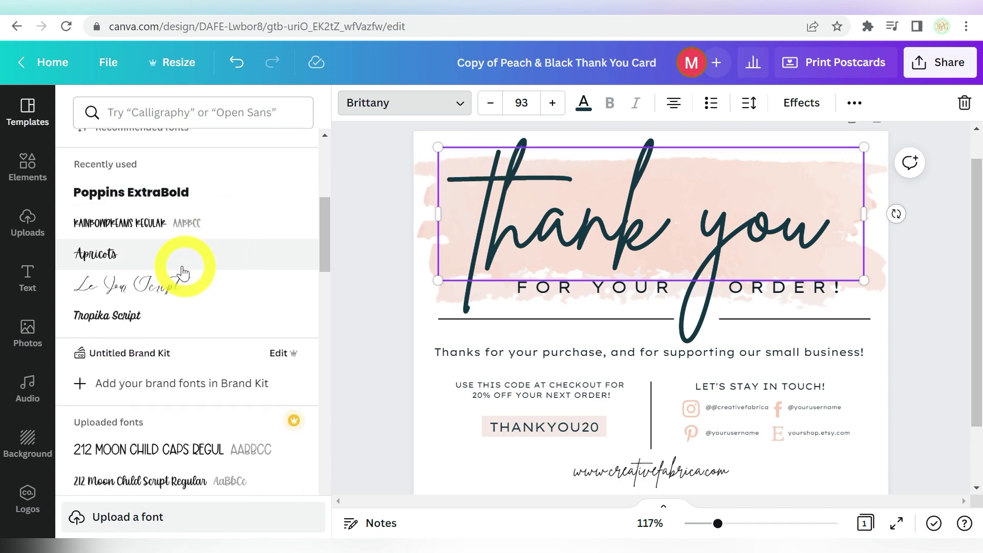
click(176, 285)
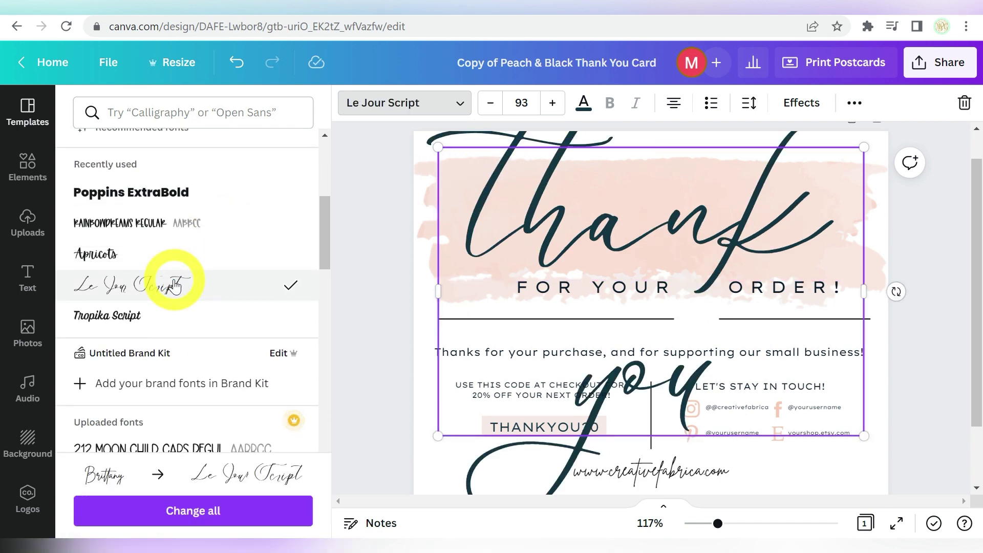
click(490, 104)
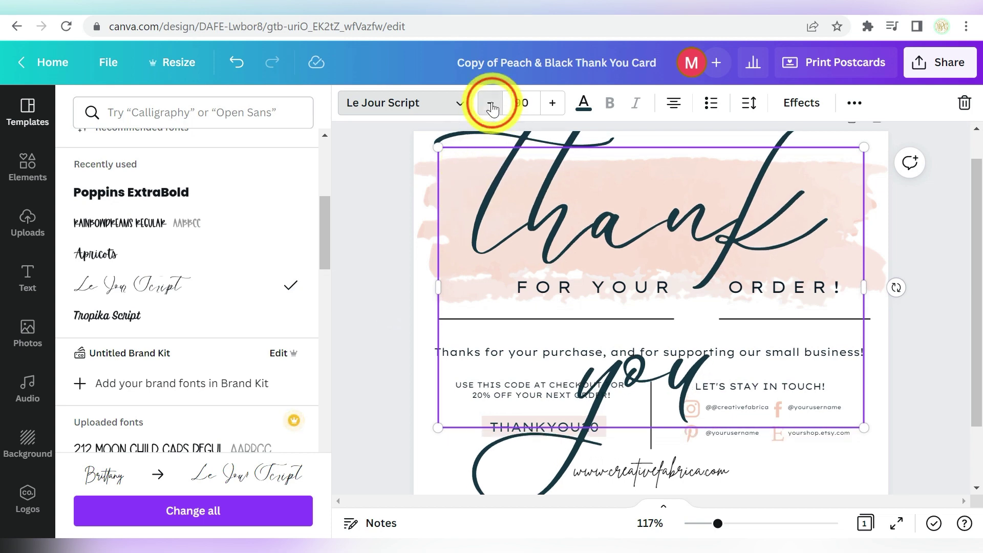
click(490, 104)
click(490, 104)
click(490, 103)
click(491, 104)
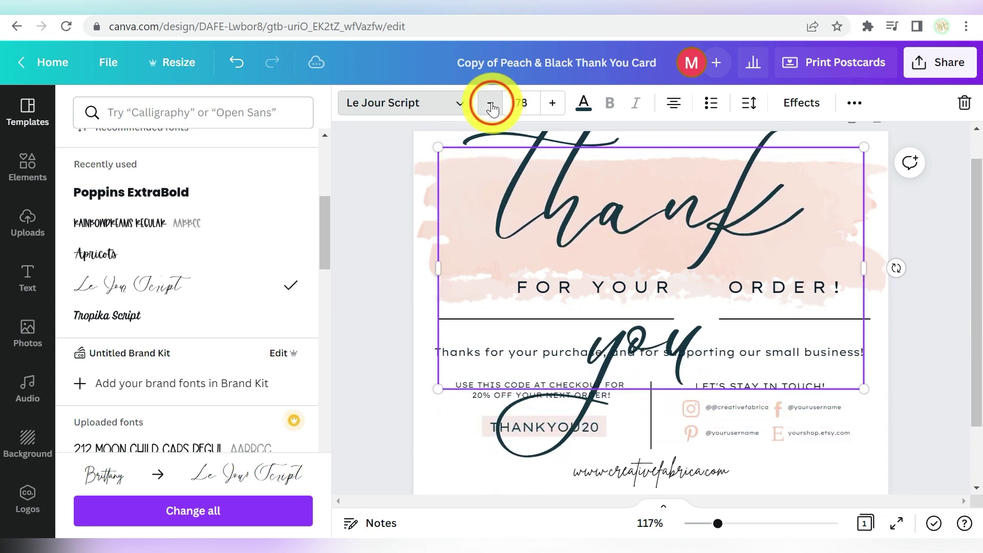
click(490, 104)
click(491, 104)
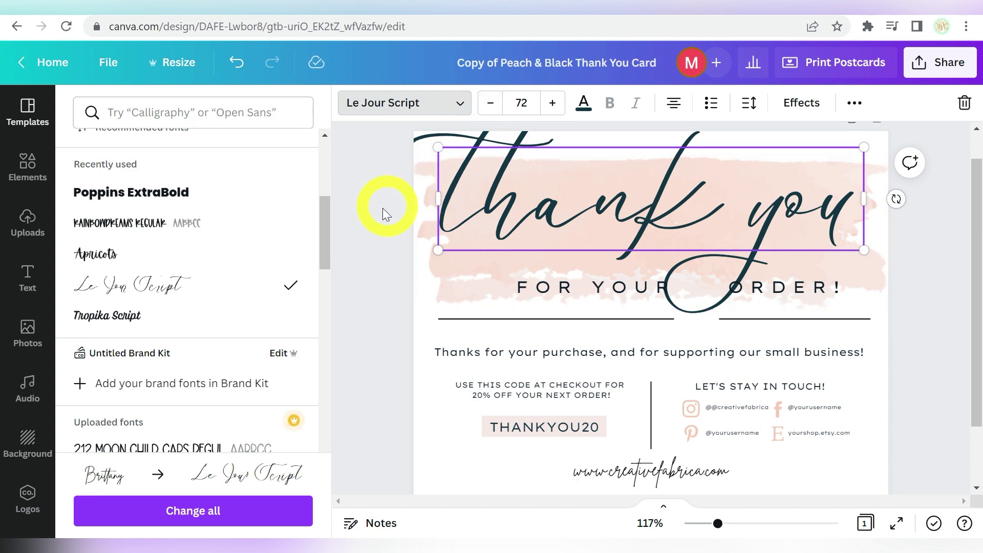
click(450, 213)
Centre the heading over the peach brush stroke
drag(487, 217, 498, 223)
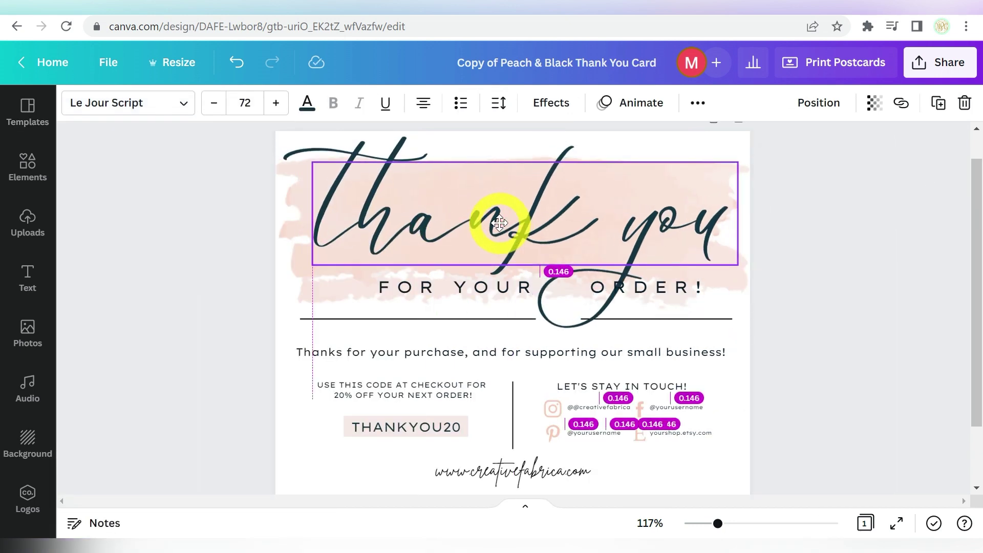
mouse_move(498, 224)
mouse_down()
mouse_move(485, 220)
mouse_move(494, 219)
mouse_up()
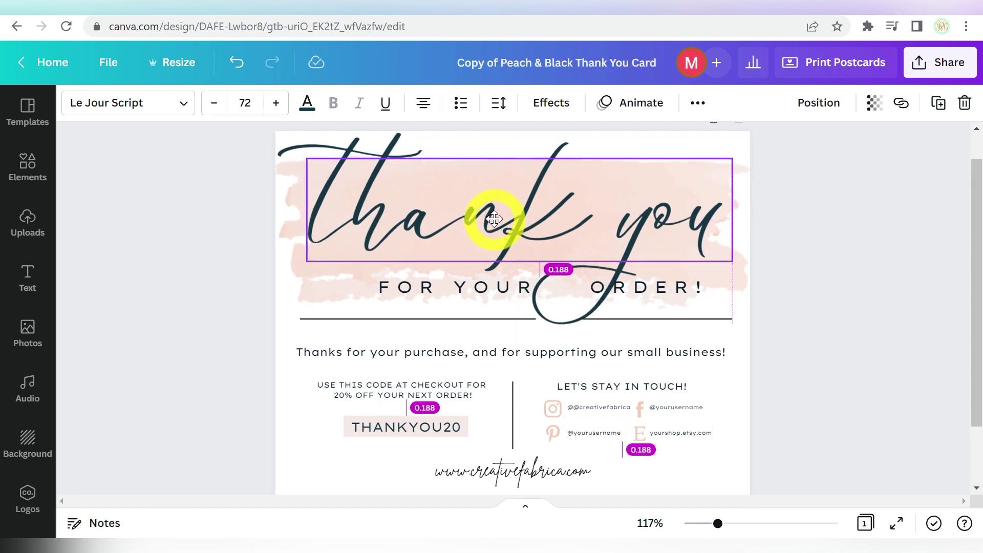
drag(494, 219, 495, 226)
click(828, 230)
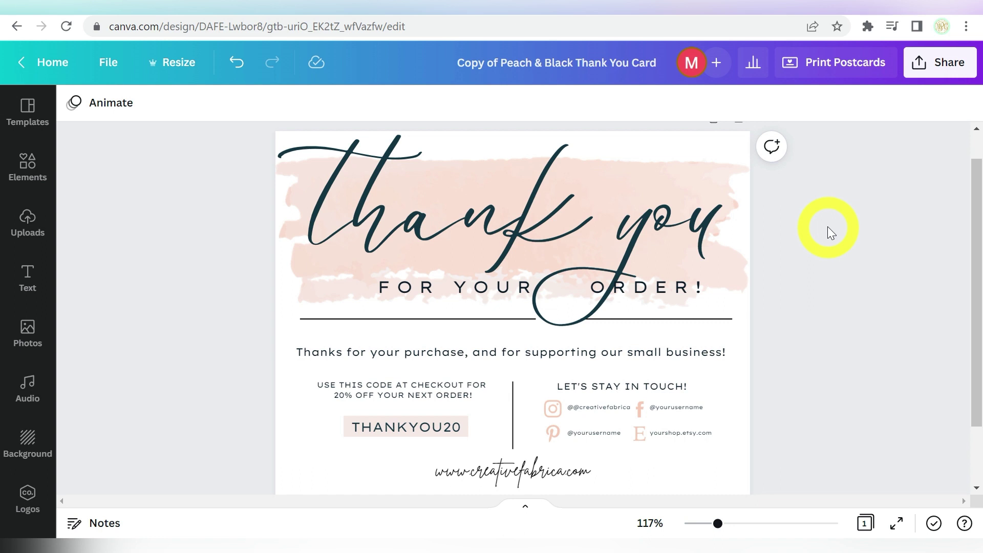
click(552, 478)
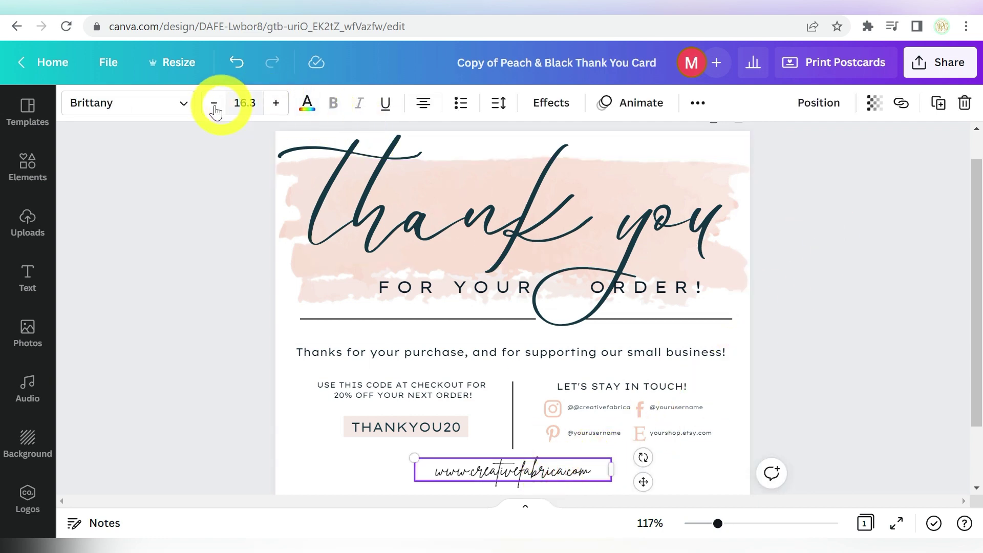
click(191, 106)
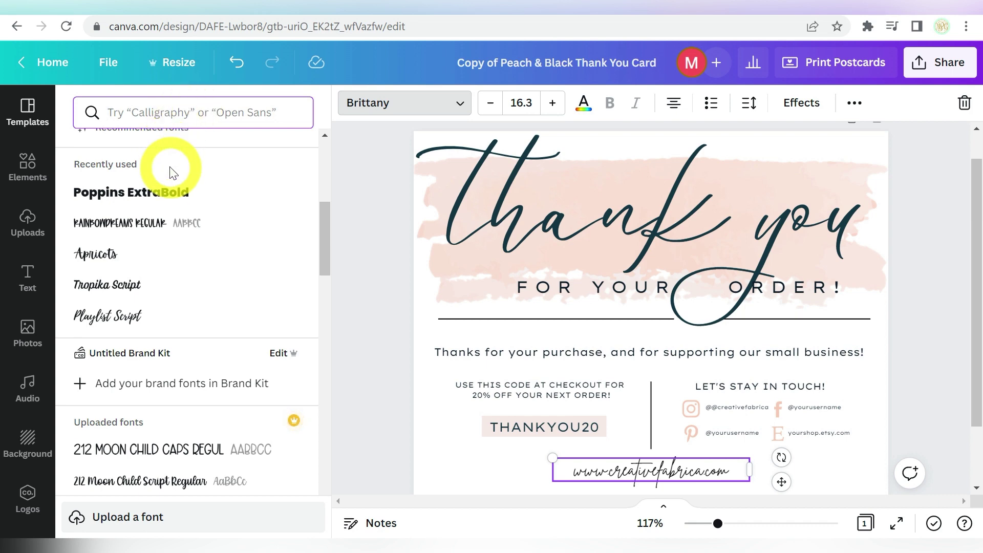
scroll(220, 263, down, 4)
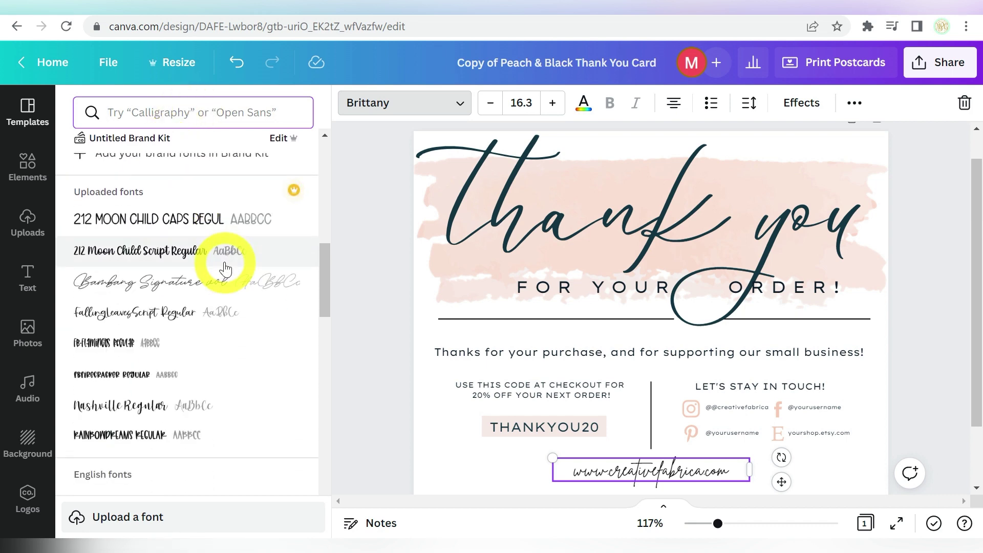
scroll(224, 267, down, 2)
scroll(224, 269, down, 4)
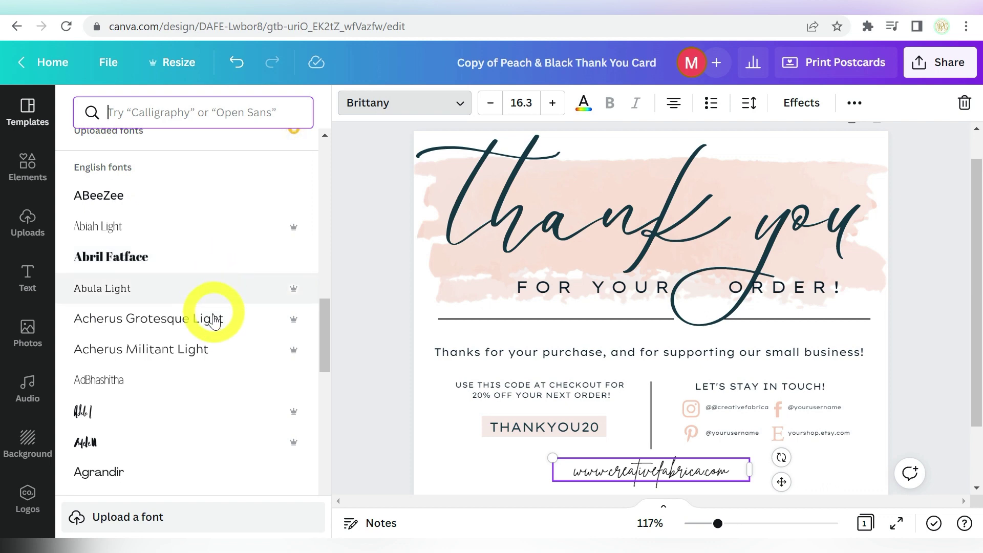
scroll(204, 323, down, 3)
click(132, 327)
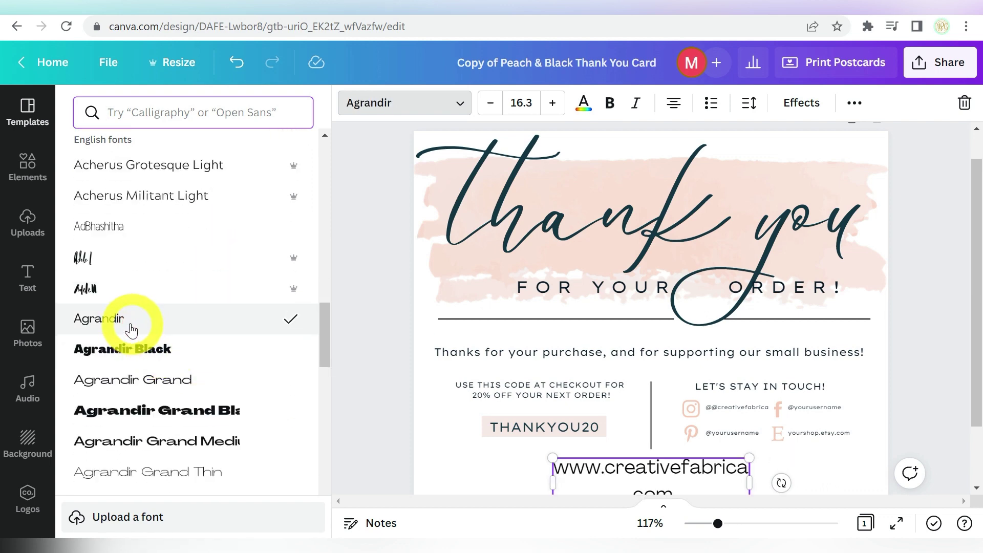
Widen the URL box to one line and place it near the card's bottom
drag(550, 482, 487, 481)
drag(584, 479, 609, 476)
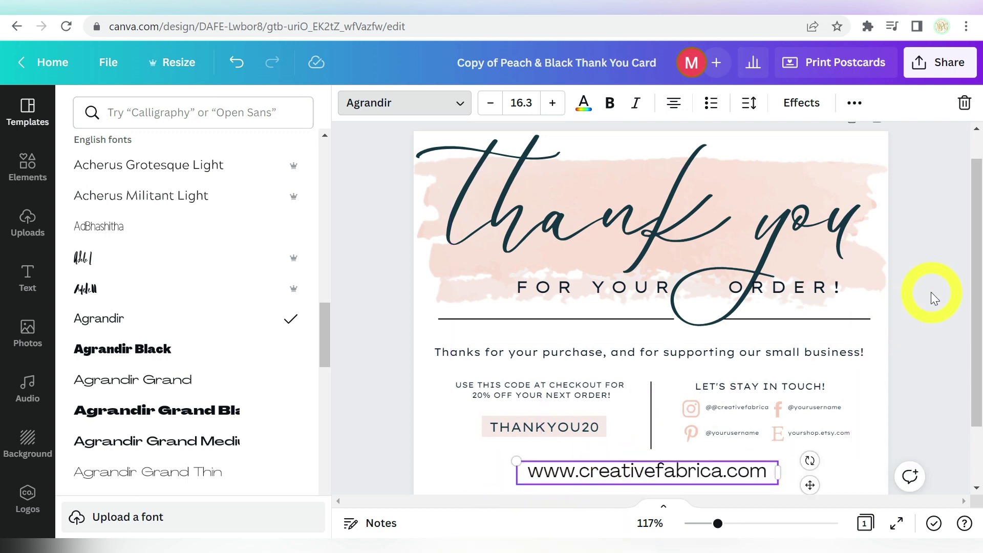
click(931, 292)
click(846, 279)
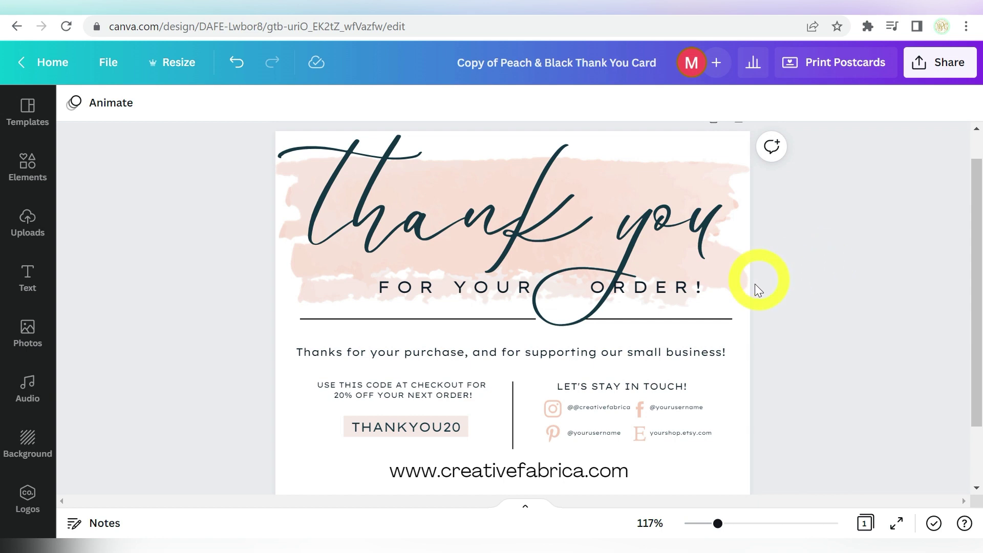
Edit the Facebook handle and widen the Etsy box so creativefabrica.com fits on one line
click(695, 408)
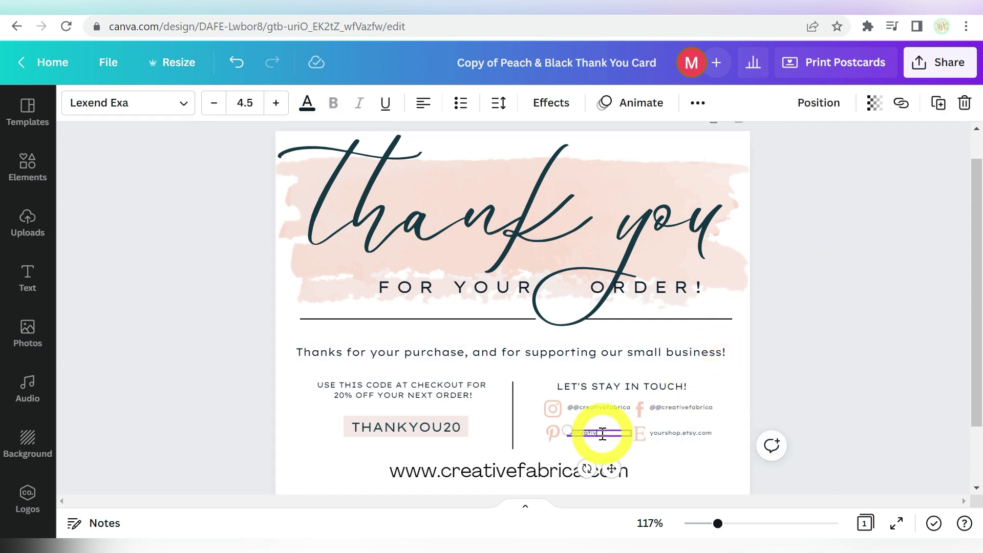
click(659, 432)
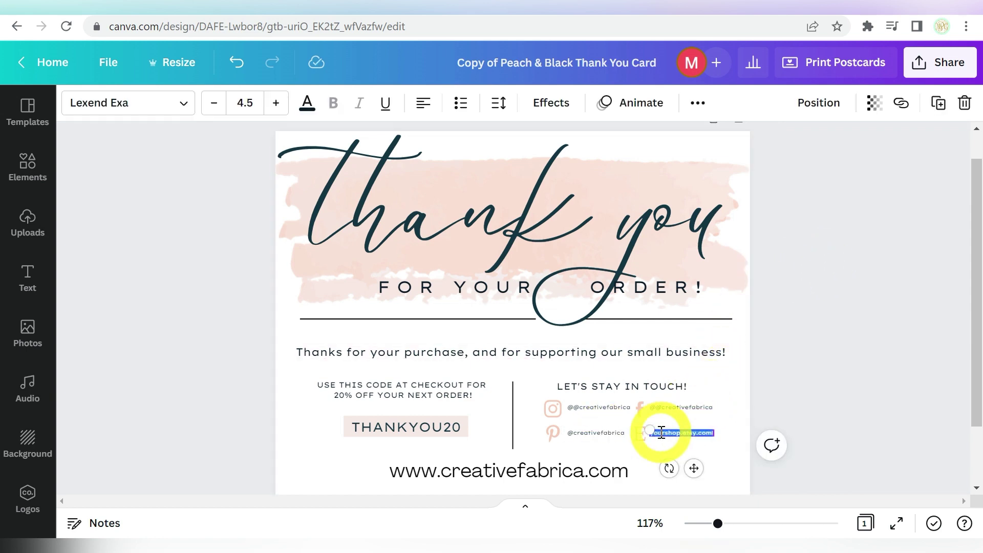
drag(716, 434, 719, 435)
click(815, 371)
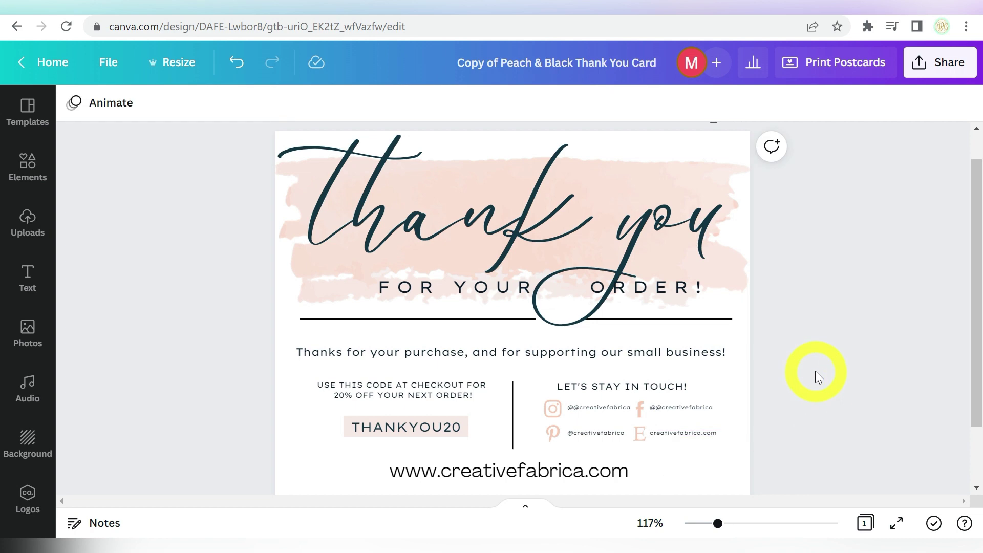
Delete the THANKYOU20 discount code box and its USE THIS CODE caption
click(419, 426)
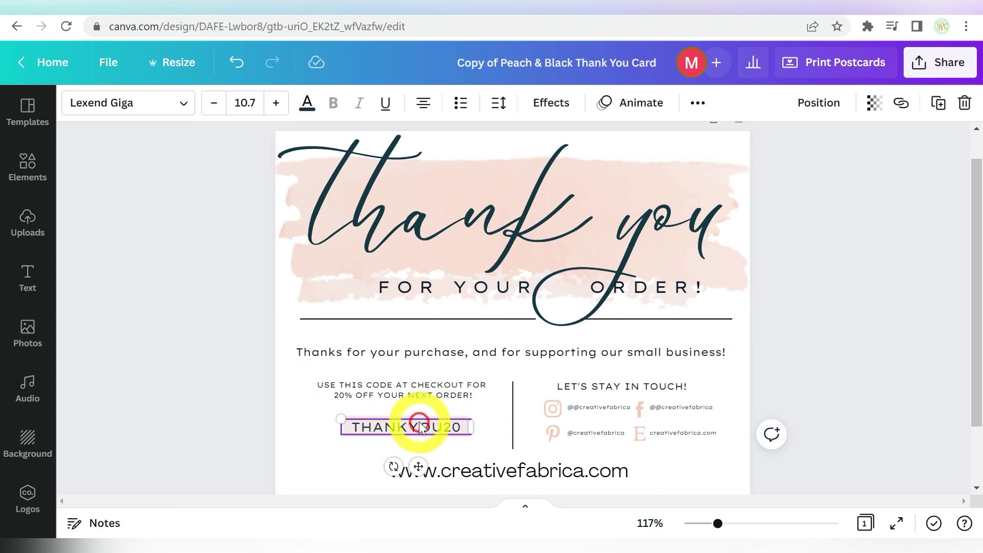
key(Delete)
click(422, 395)
key(Delete)
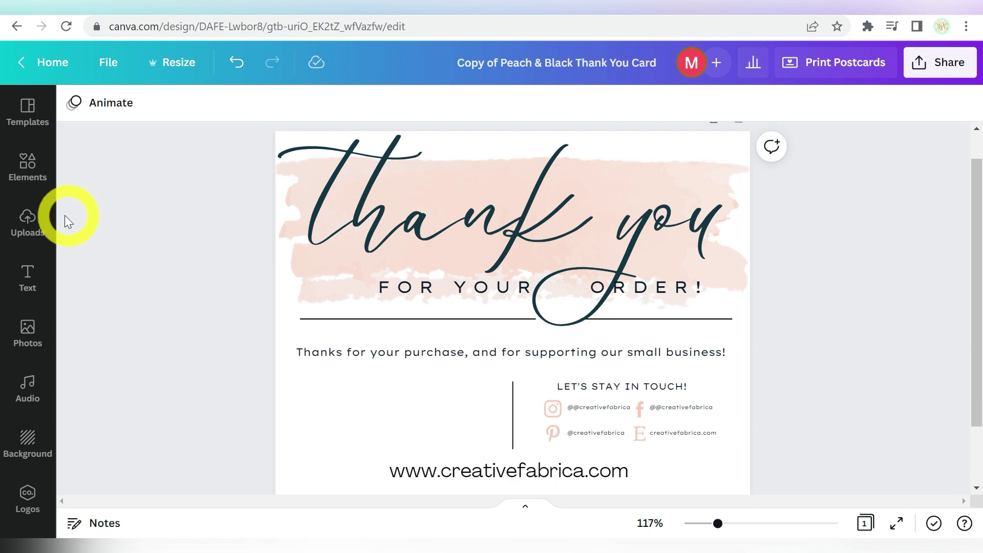
Upload creativefabrica.png from the Downloads folder to Canva's uploaded images
click(31, 220)
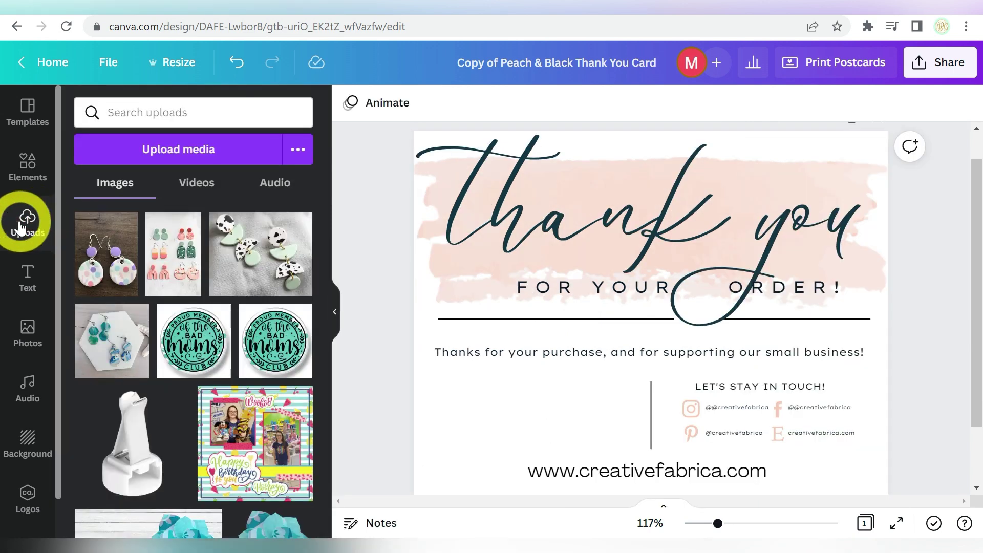
click(155, 145)
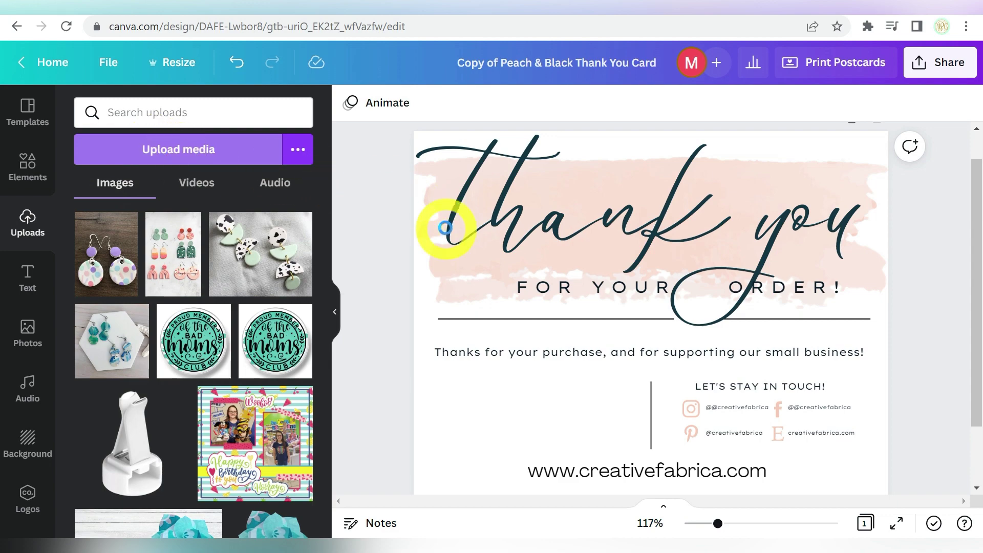
click(118, 199)
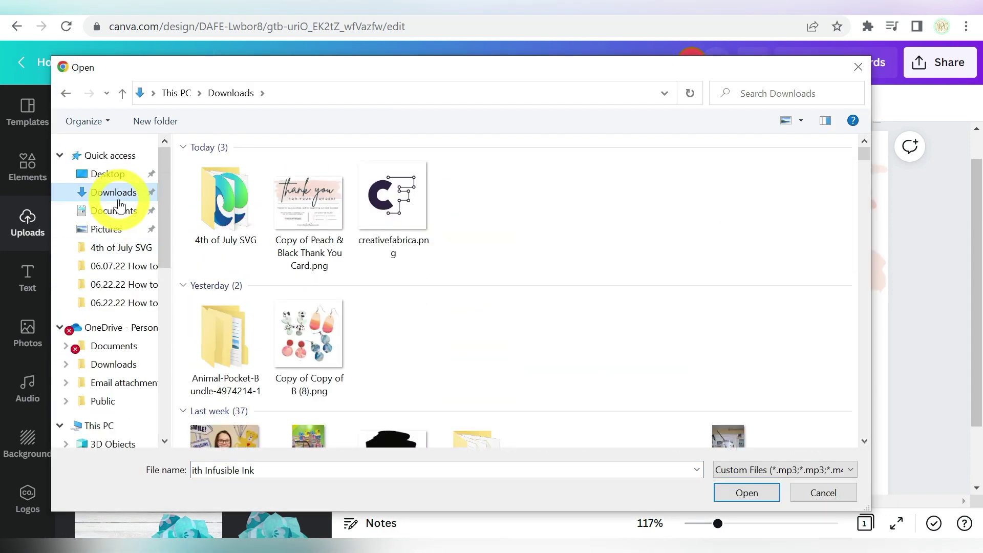
click(385, 187)
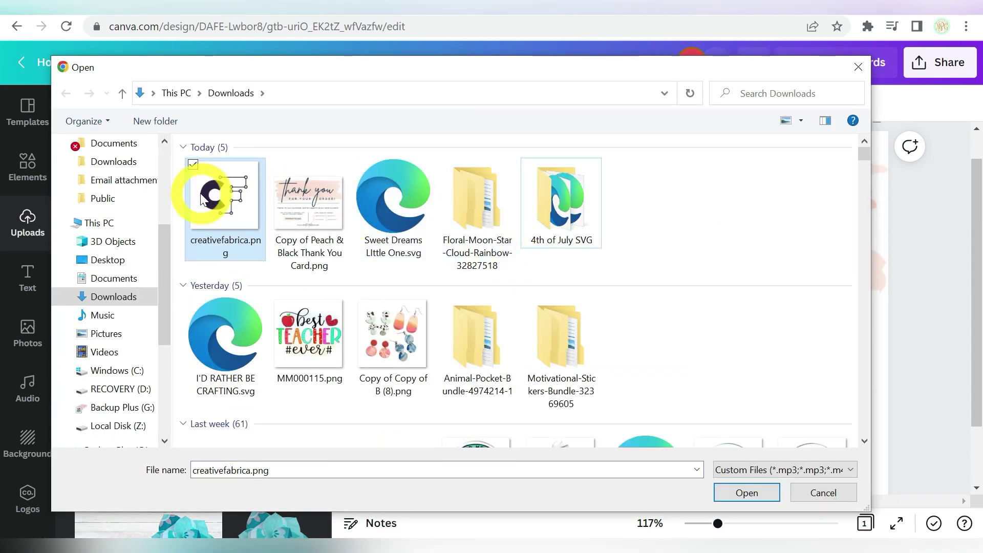
double_click(215, 194)
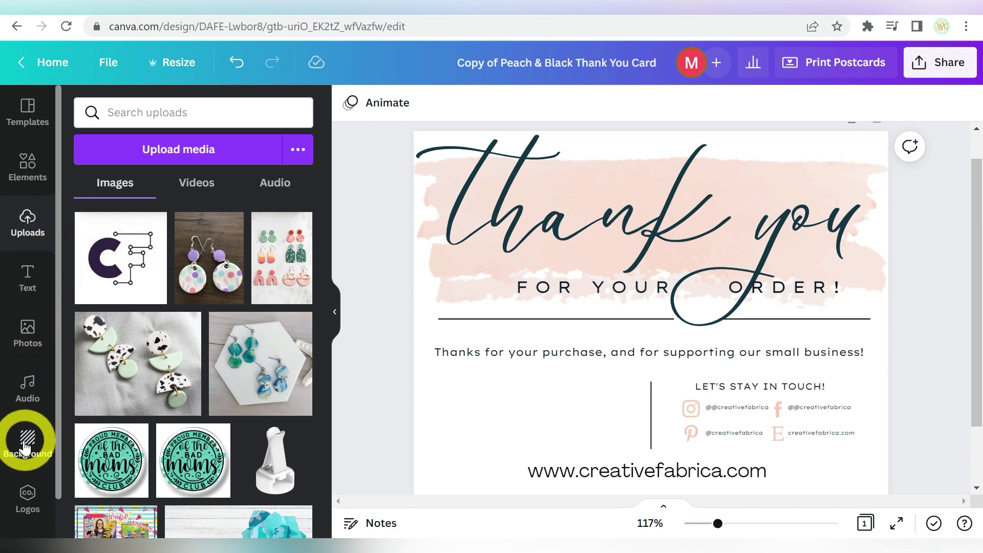
Add a shrunken circle frame at the card's lower left and drop the CF logo into it
click(29, 165)
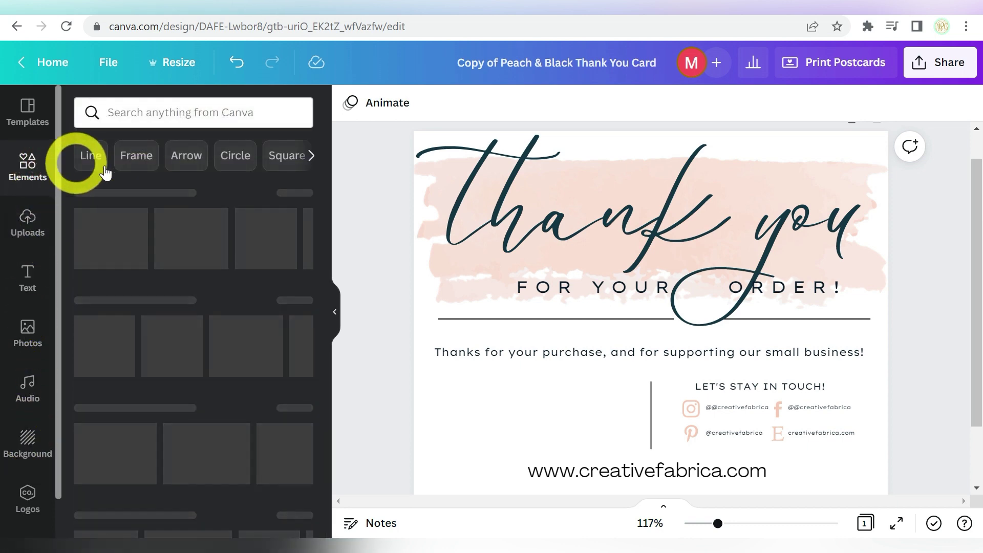
scroll(149, 292, down, 7)
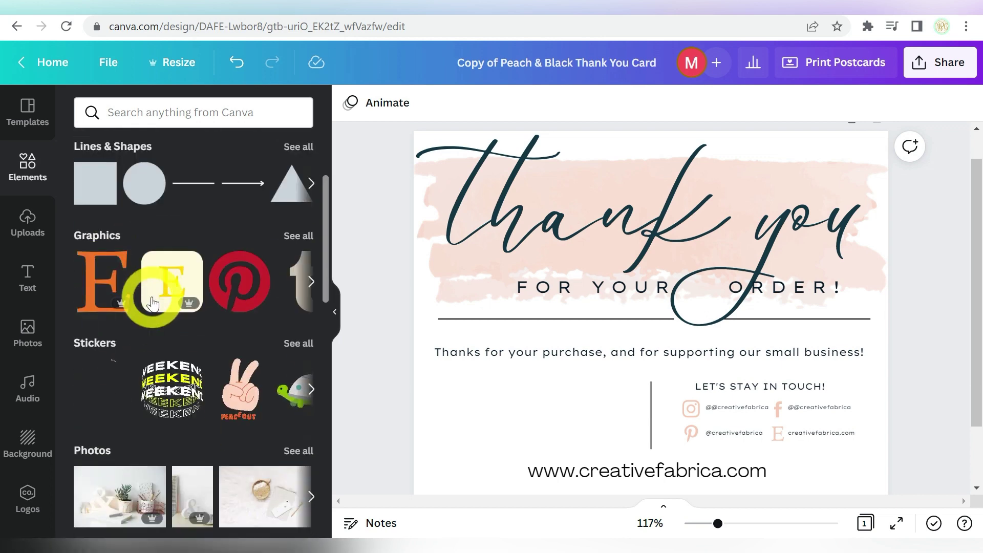
scroll(153, 303, down, 10)
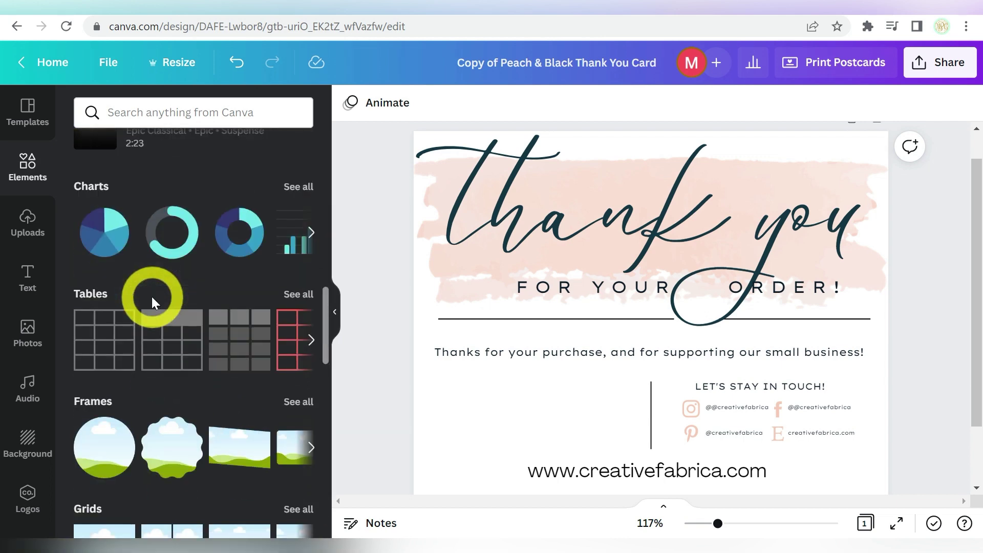
drag(107, 369, 585, 311)
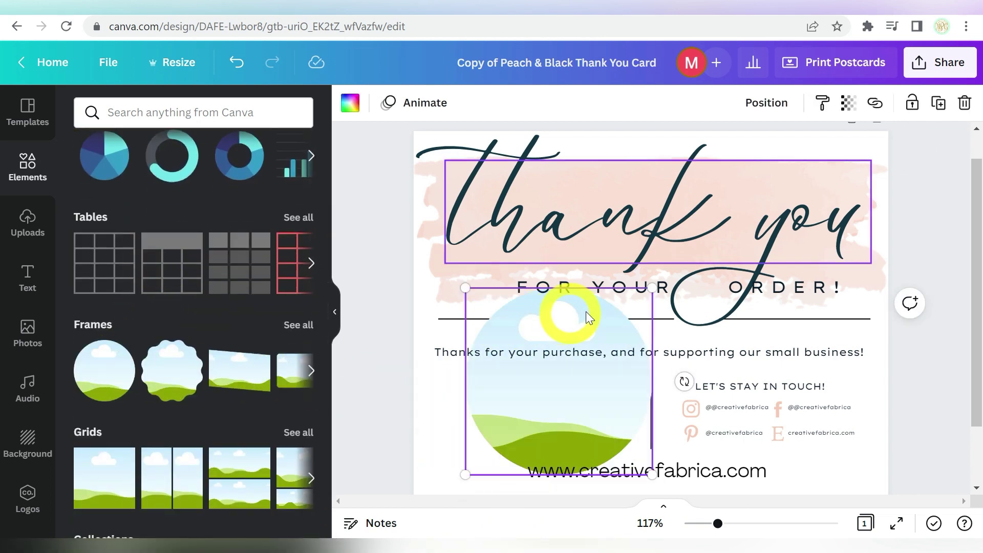
drag(654, 288, 577, 364)
drag(532, 402, 537, 379)
click(26, 226)
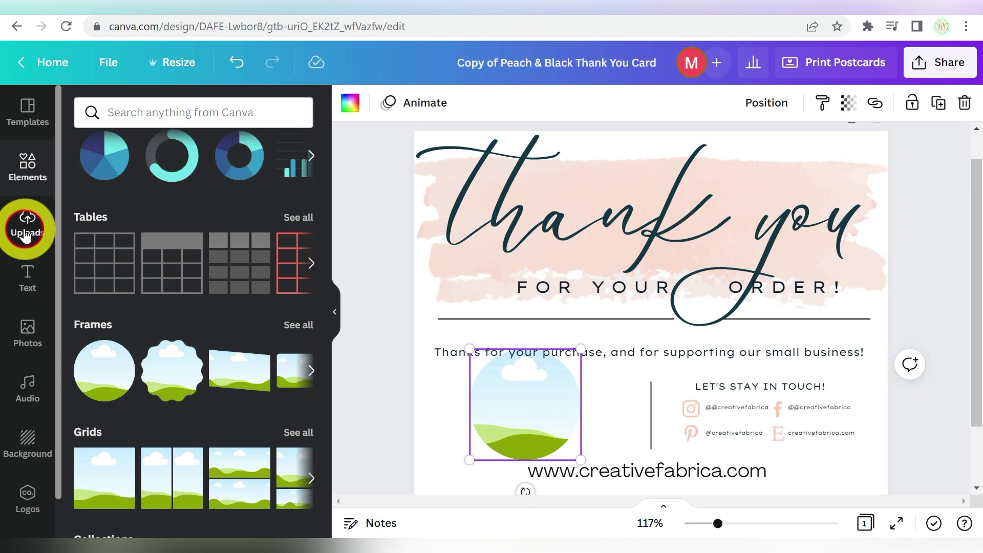
drag(93, 253, 506, 384)
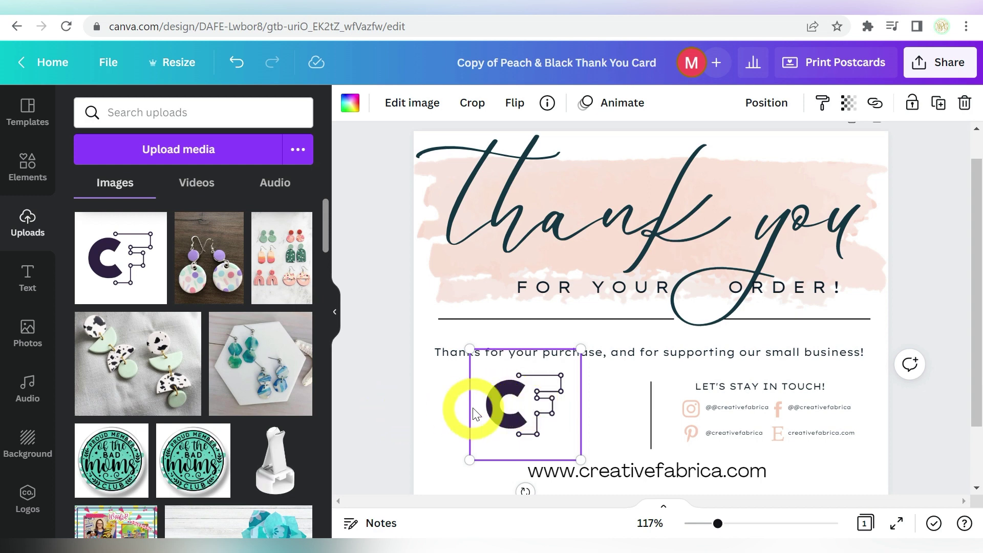
Colour the 'Thank you' heading dark purple #2E2343, sampled from the CF logo with the eyedropper
click(440, 407)
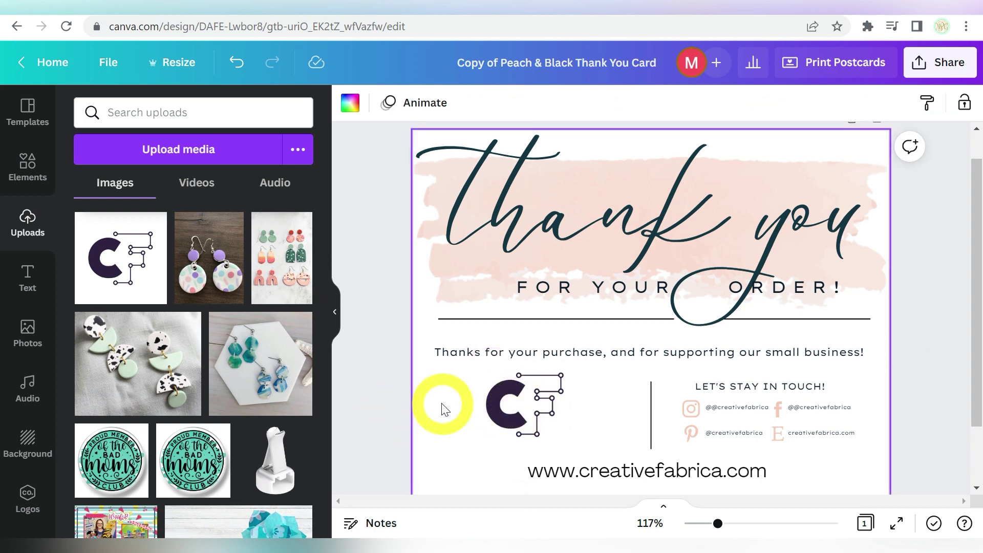
click(870, 185)
click(878, 269)
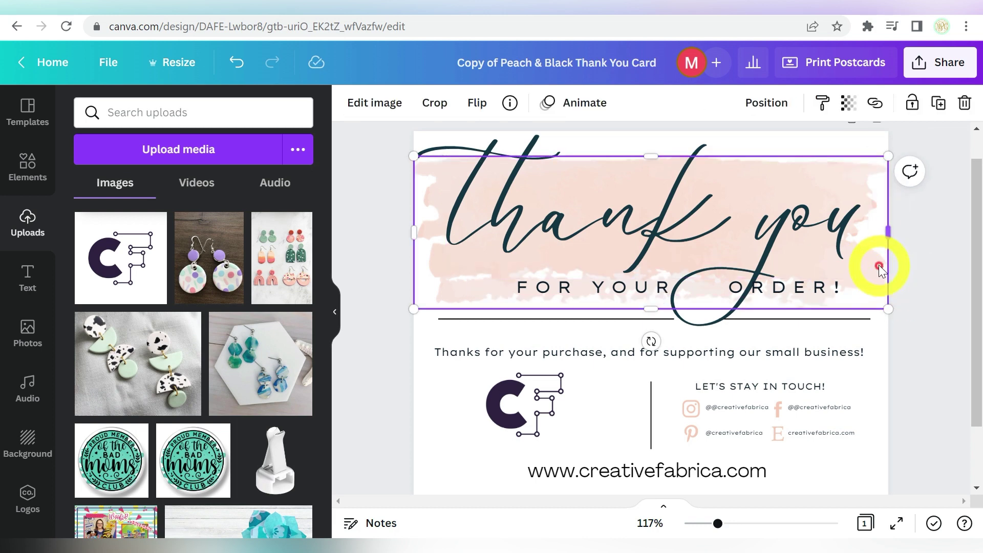
click(801, 221)
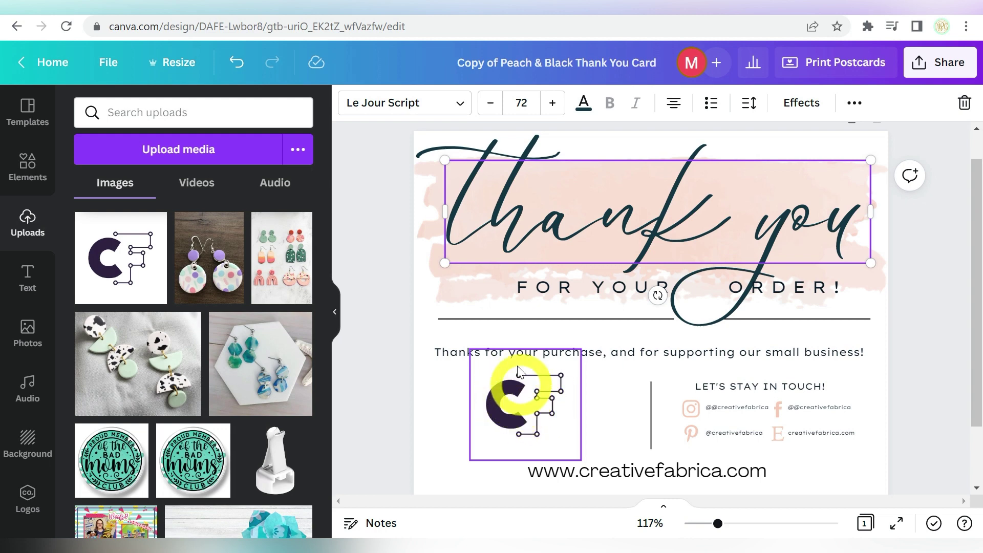
click(585, 105)
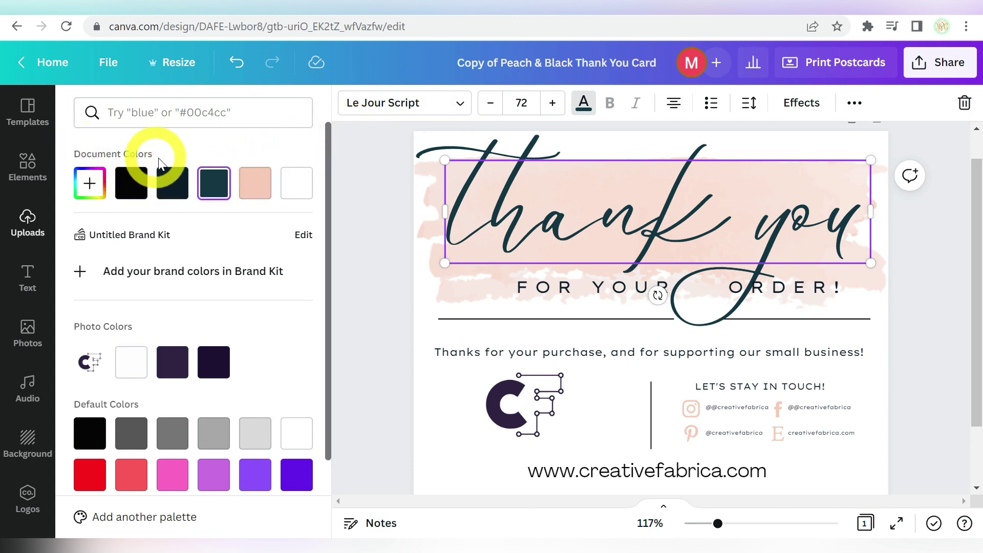
click(213, 187)
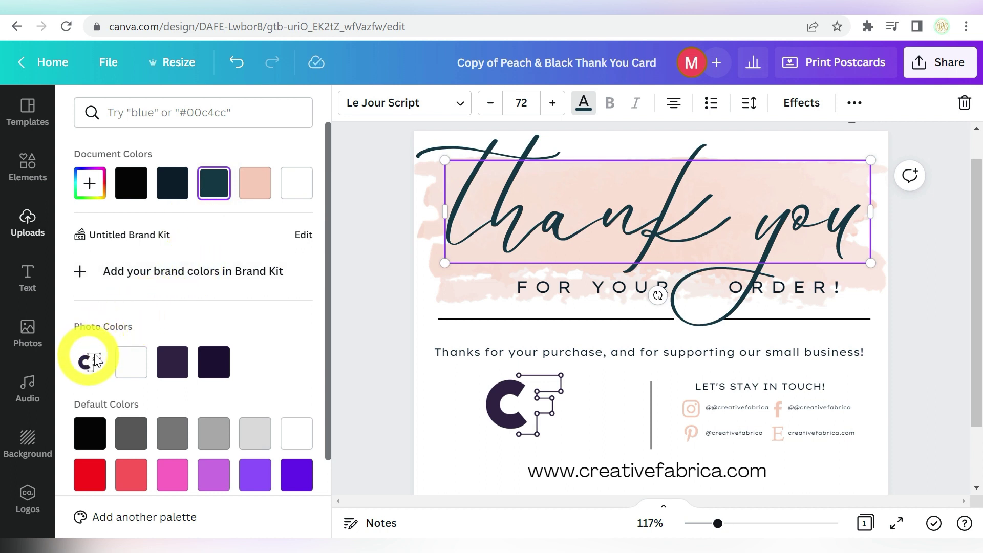
click(205, 367)
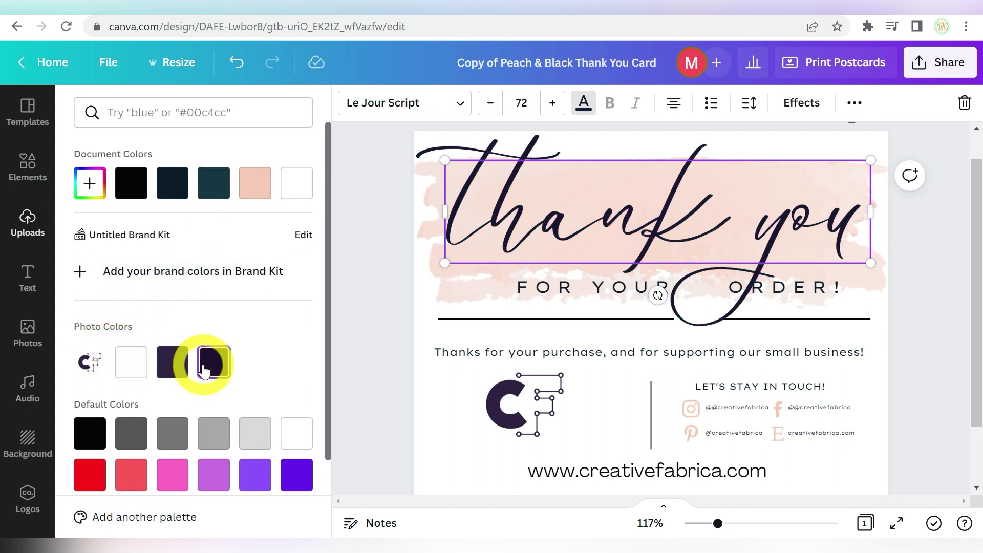
click(88, 185)
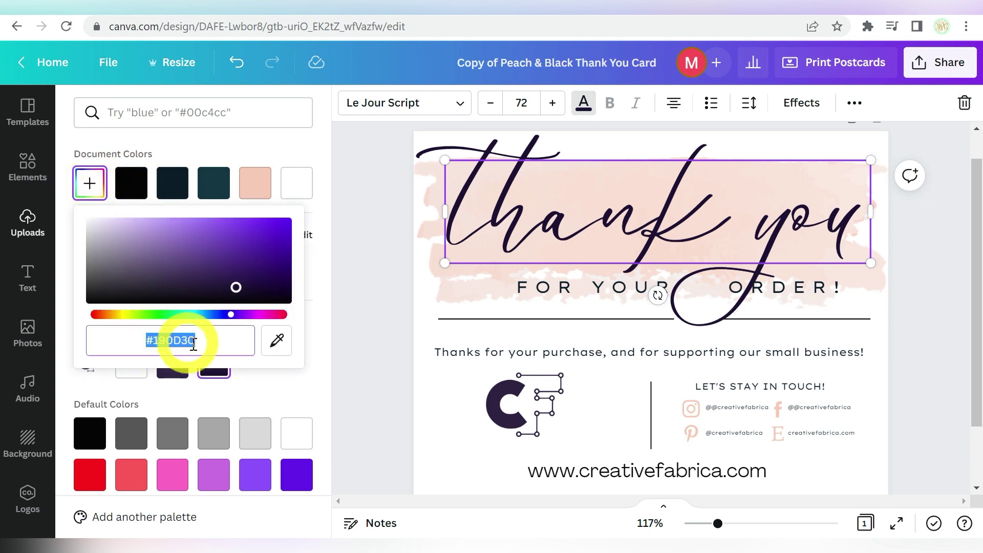
click(276, 342)
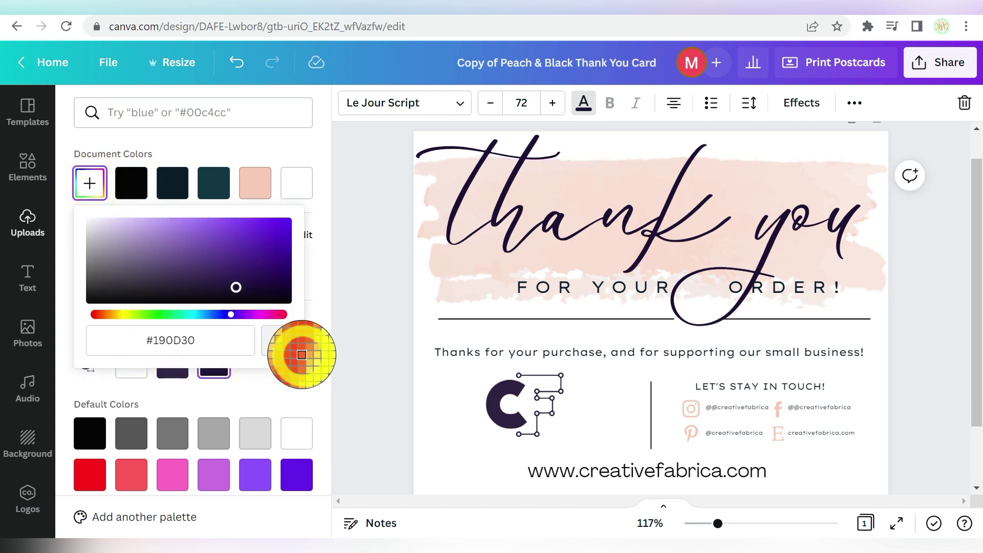
click(494, 411)
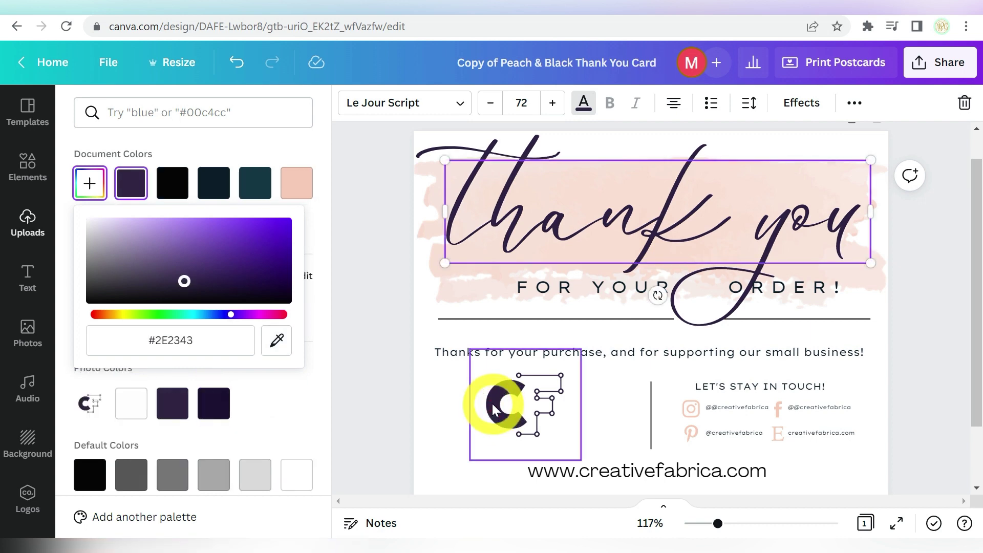
click(439, 296)
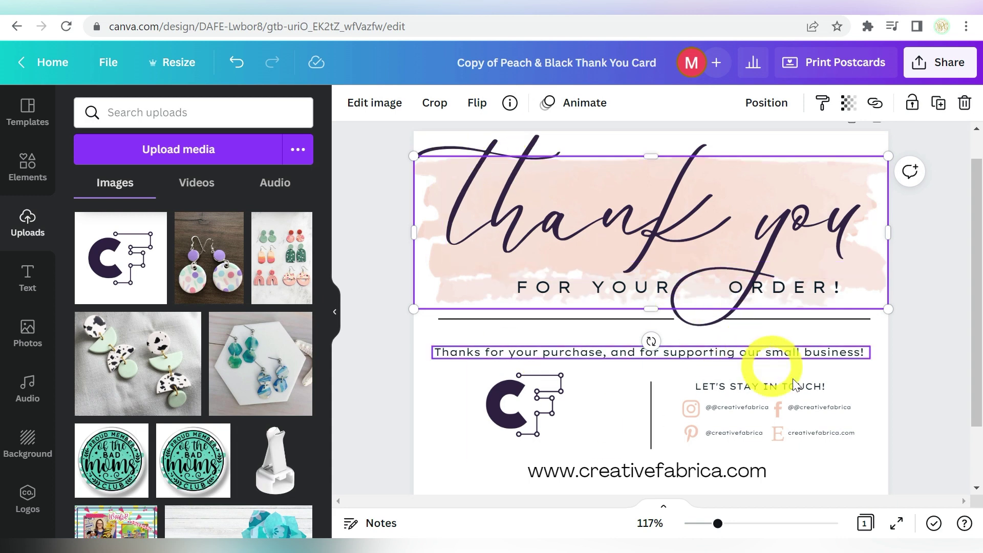
click(866, 384)
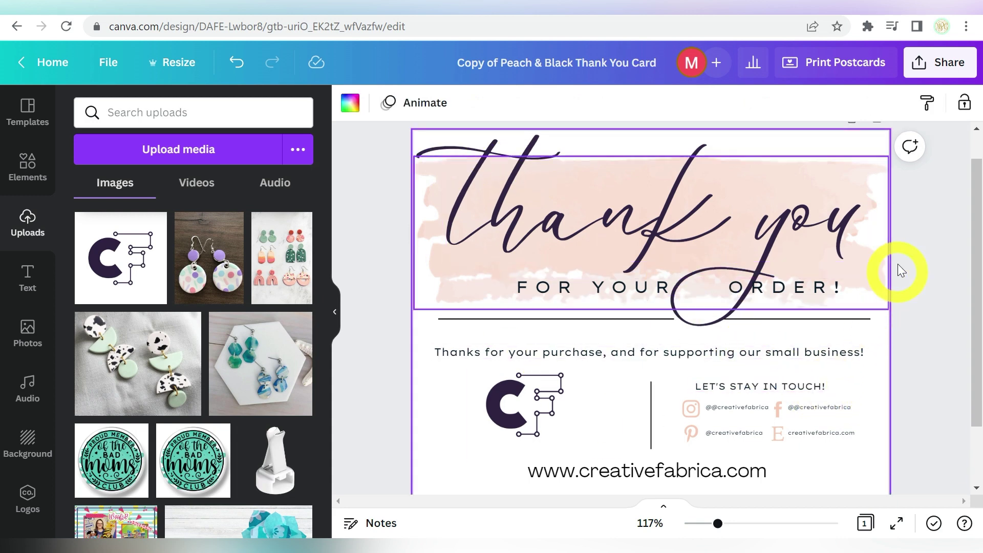
Set the brush-stroke image's Tint to -91 in Edit image > Adjust, turning it pink
click(925, 241)
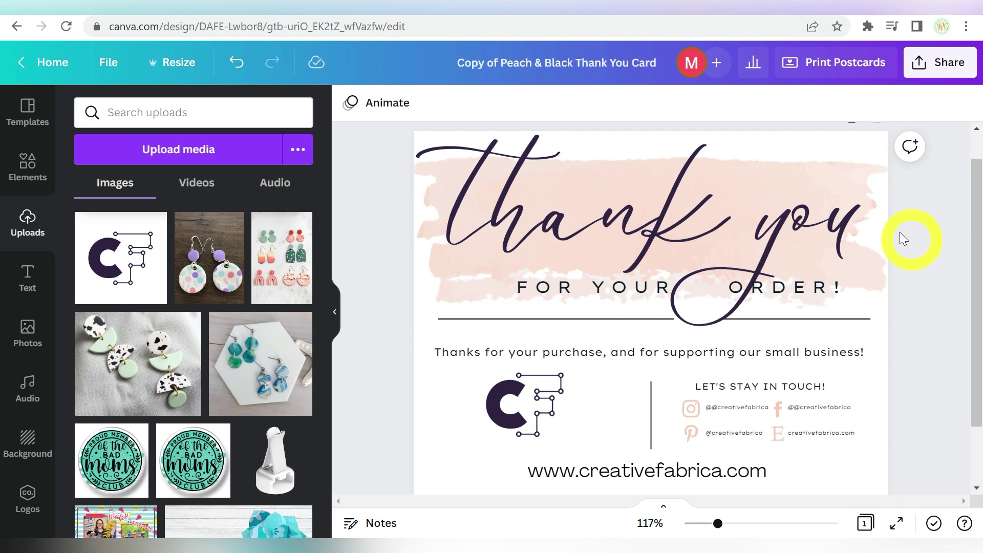
click(873, 170)
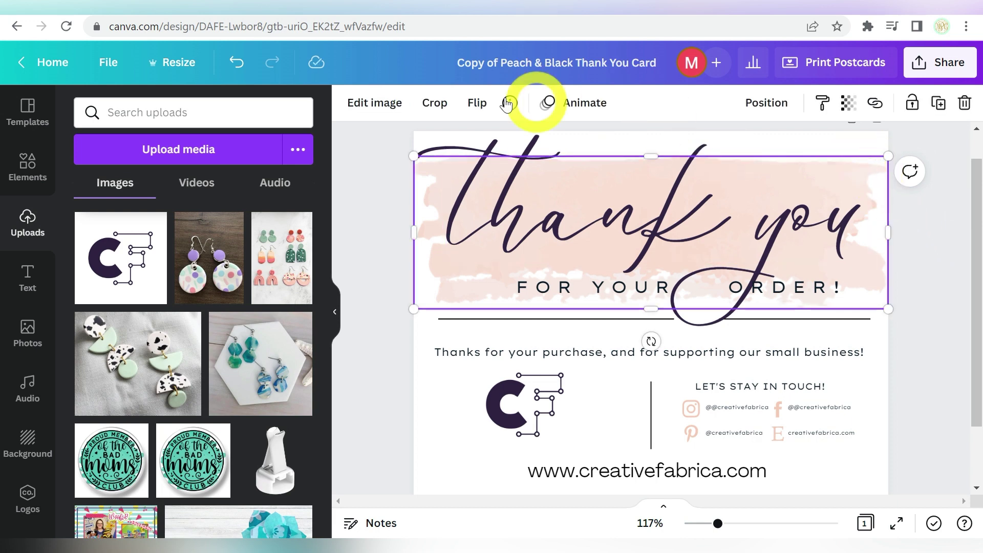
click(379, 105)
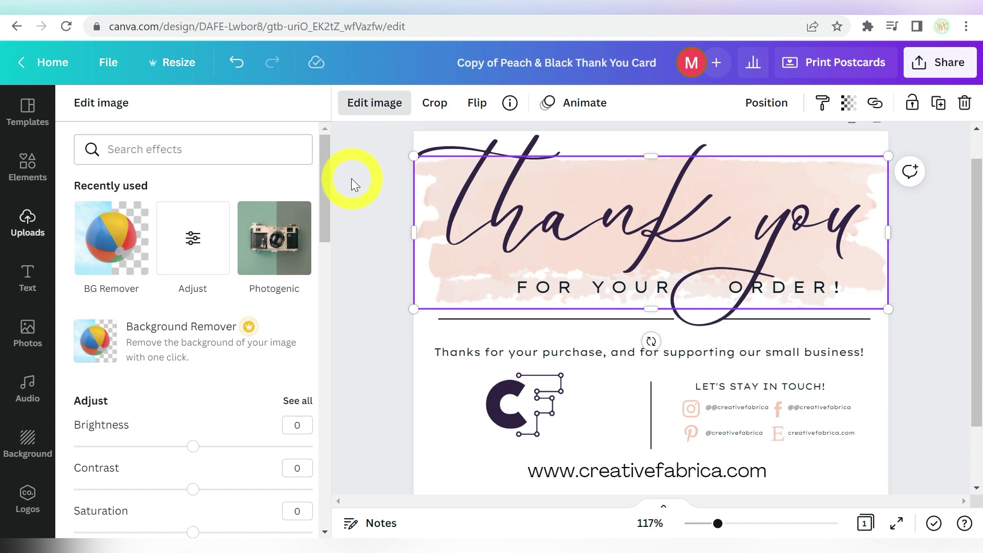
click(179, 232)
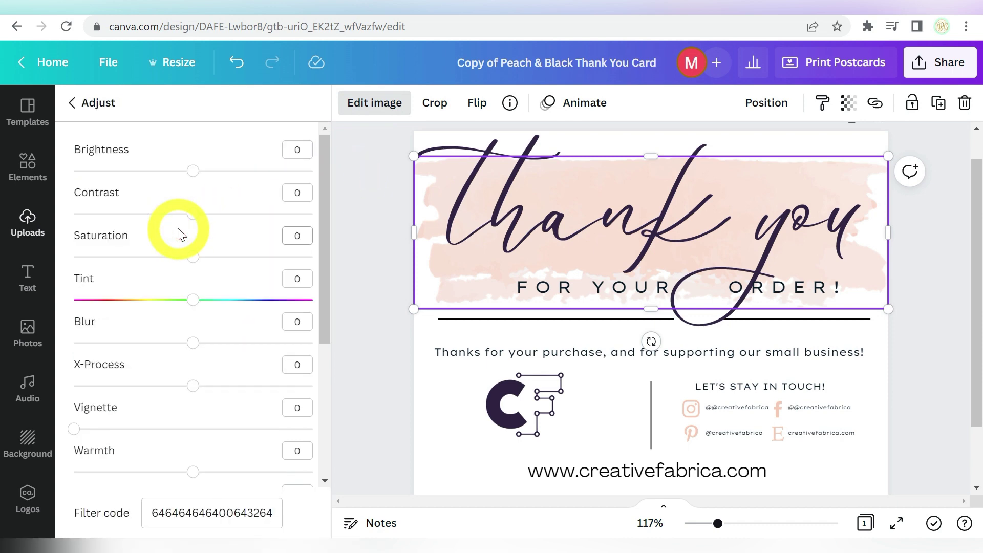
click(196, 303)
drag(197, 303, 86, 312)
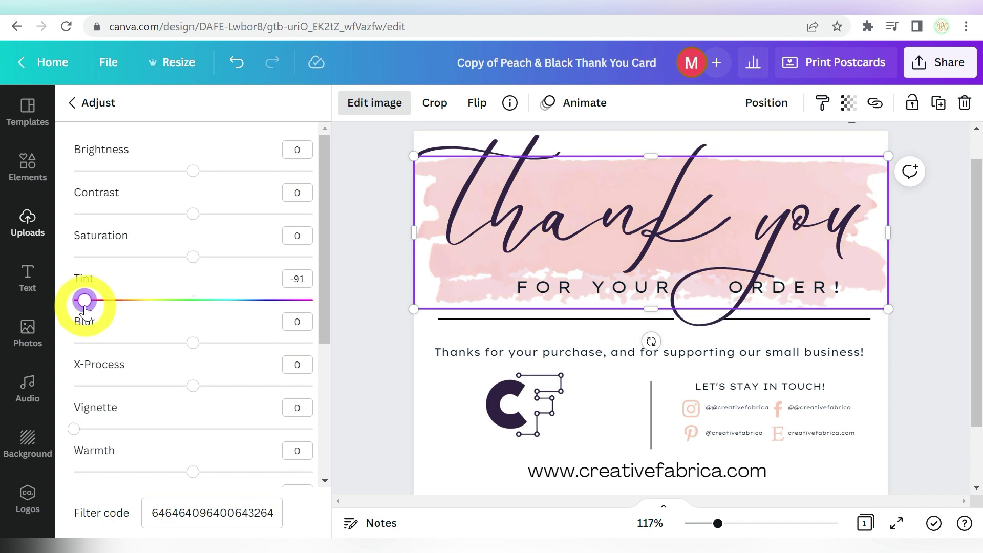
drag(85, 311, 86, 312)
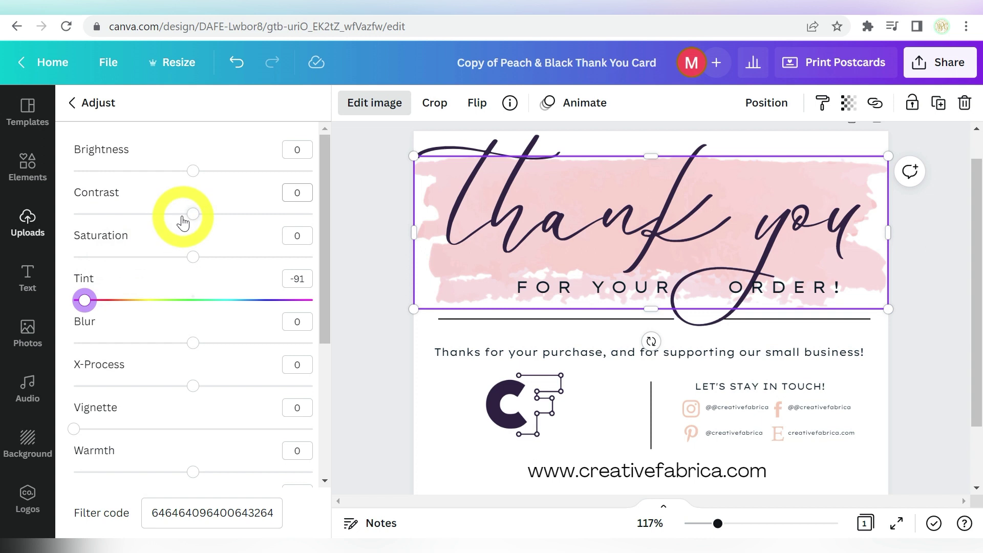
mouse_move(193, 215)
mouse_down()
mouse_move(207, 216)
mouse_move(193, 214)
mouse_up()
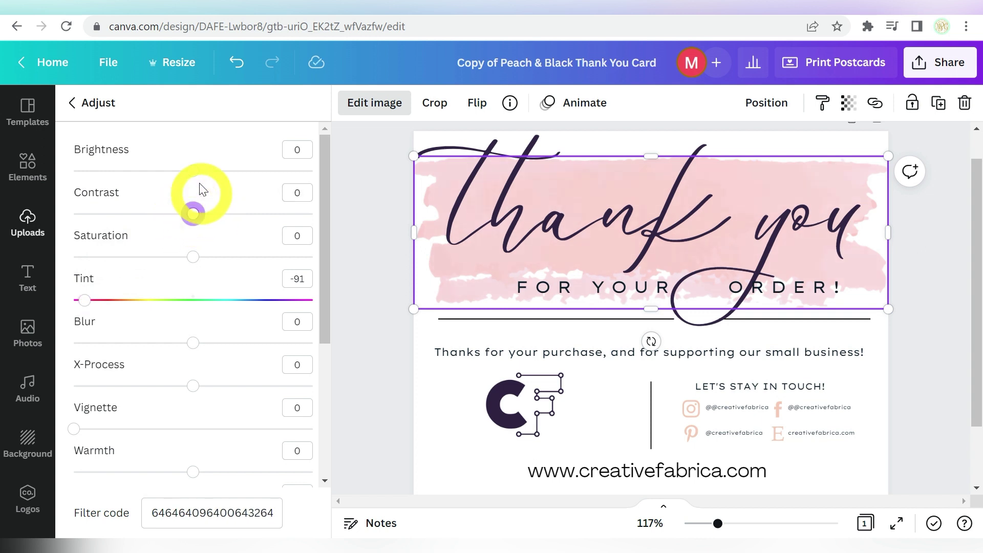
mouse_move(193, 171)
mouse_down()
mouse_move(212, 171)
mouse_move(194, 174)
mouse_up()
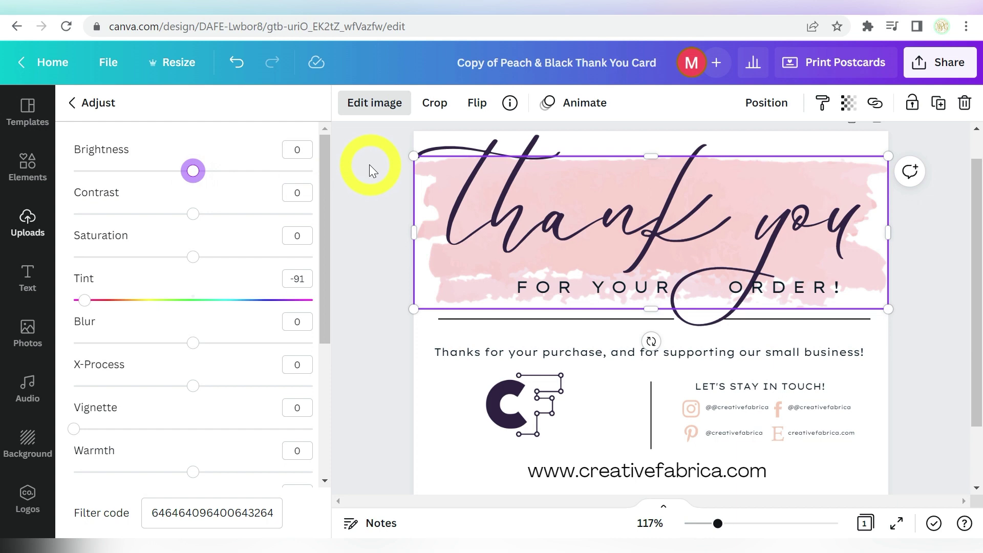
click(81, 103)
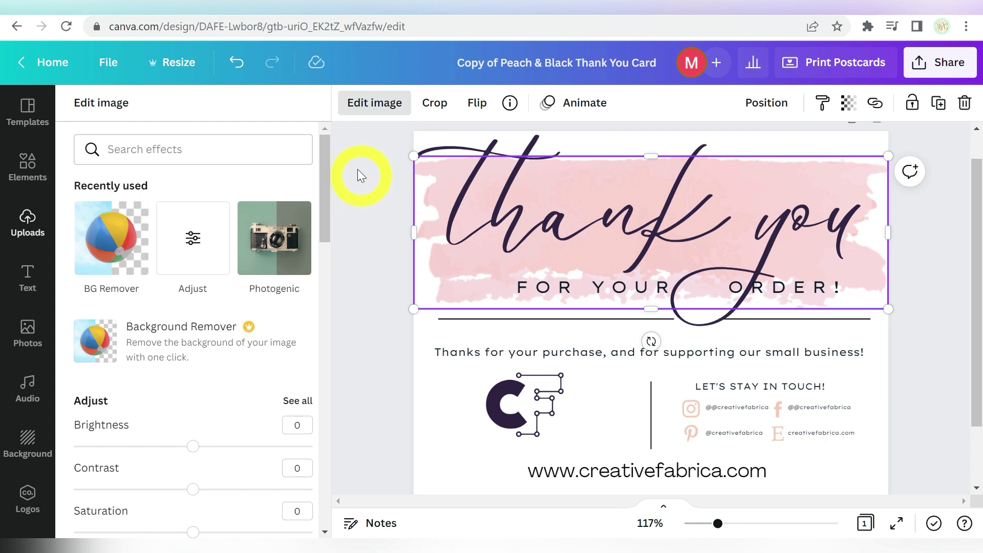
click(358, 103)
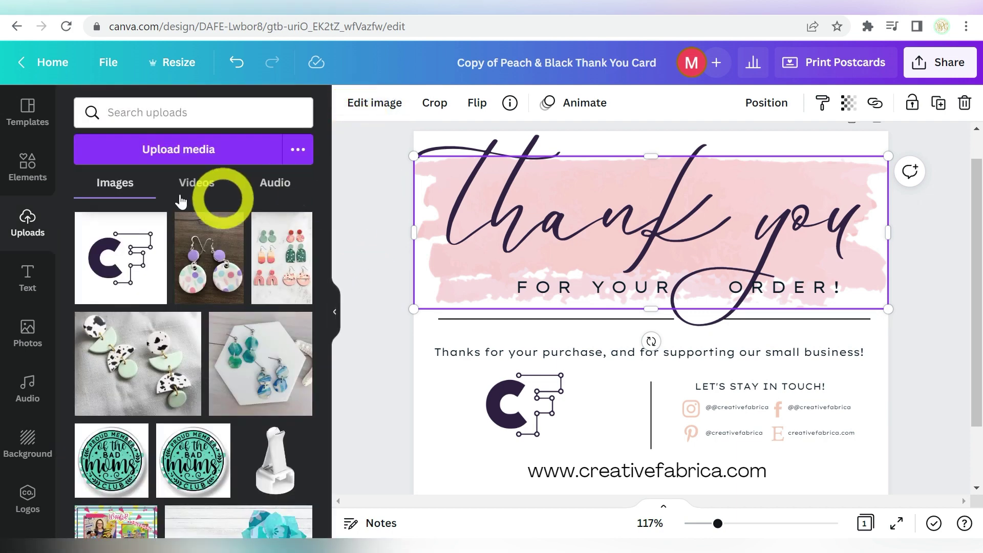
Export the finished thank-you card as a PNG and open the downloaded file
click(26, 113)
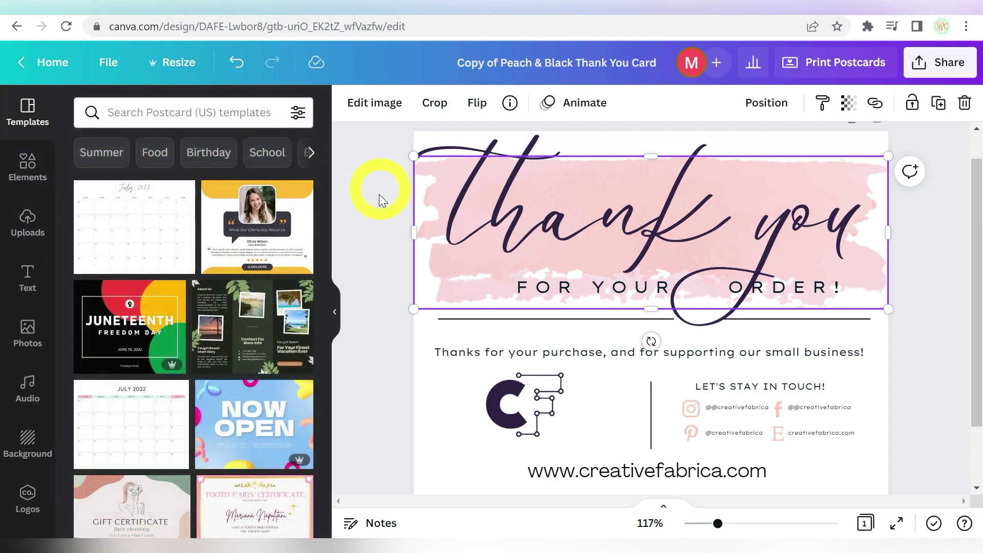
click(375, 241)
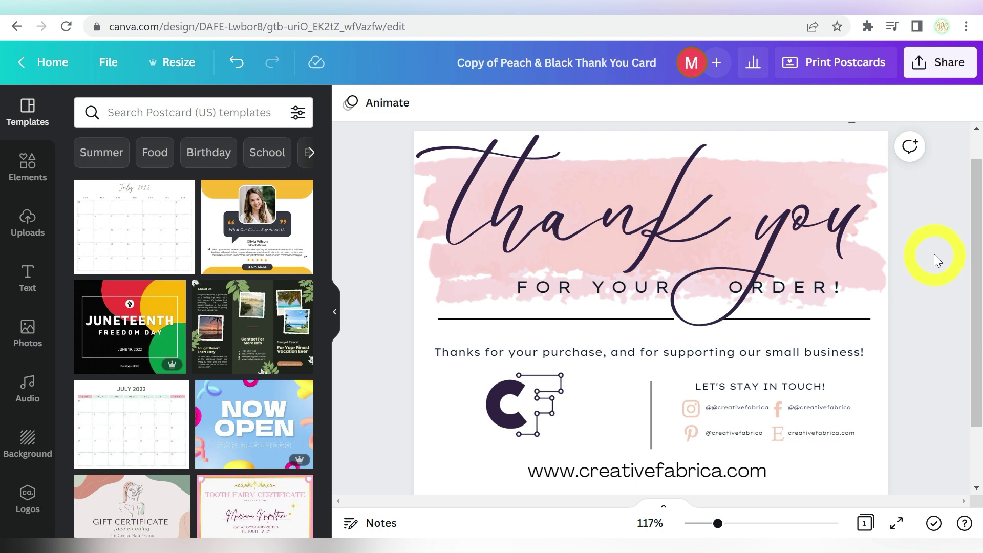
click(917, 62)
click(768, 432)
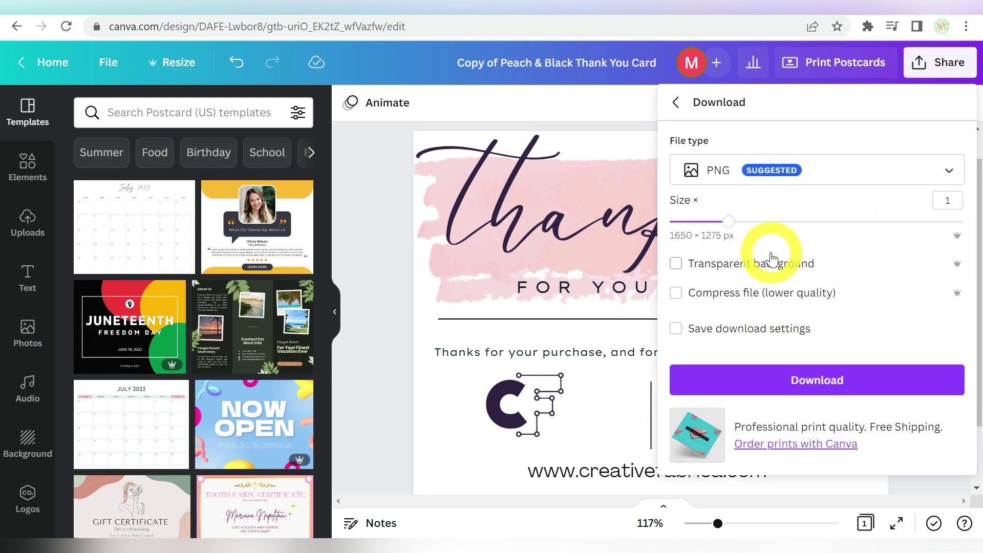
click(770, 377)
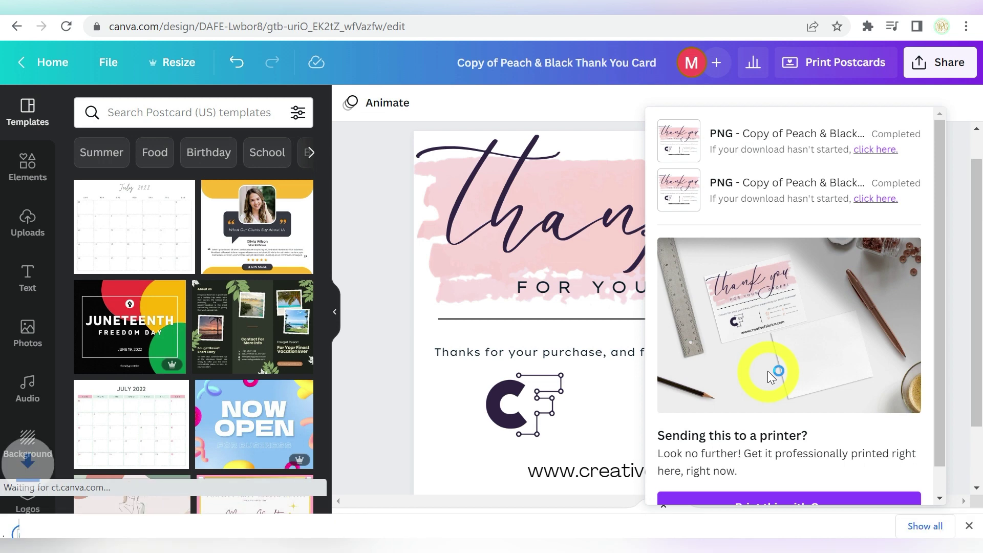
click(129, 517)
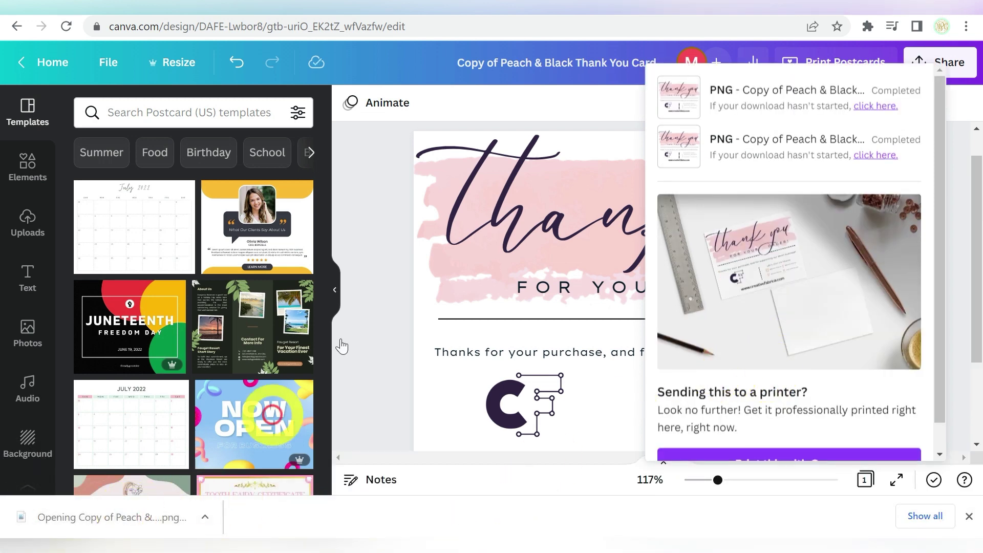